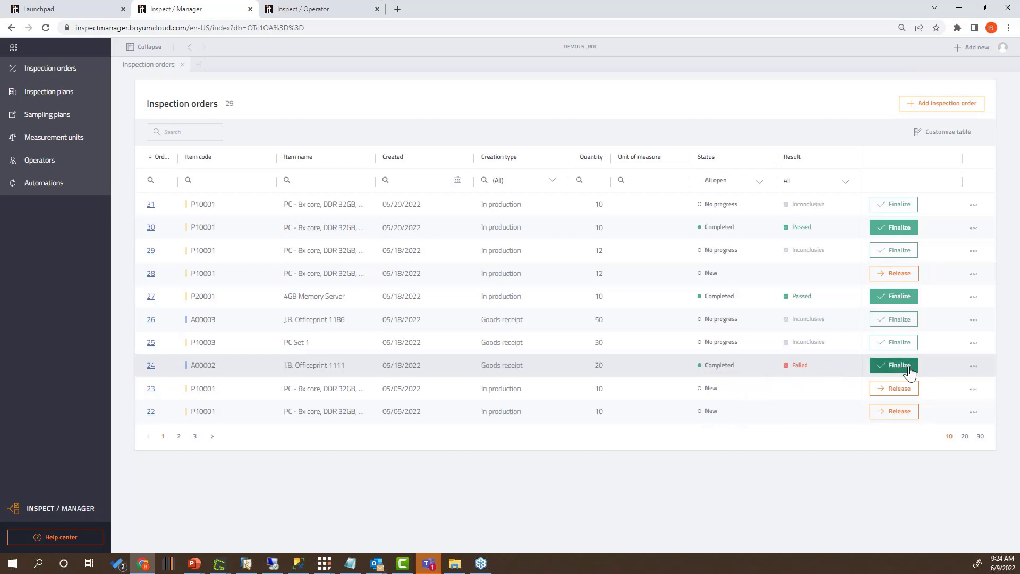
# - Download the quality certificate of inspection order 24, view the PDF, and return to the inspection orders list
pyautogui.click(166, 366)
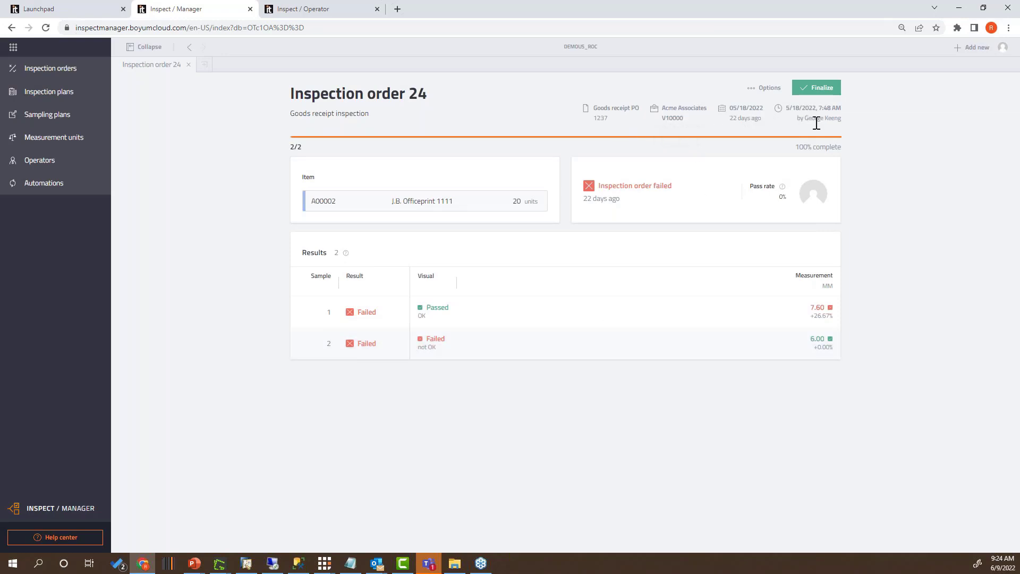
pyautogui.click(754, 89)
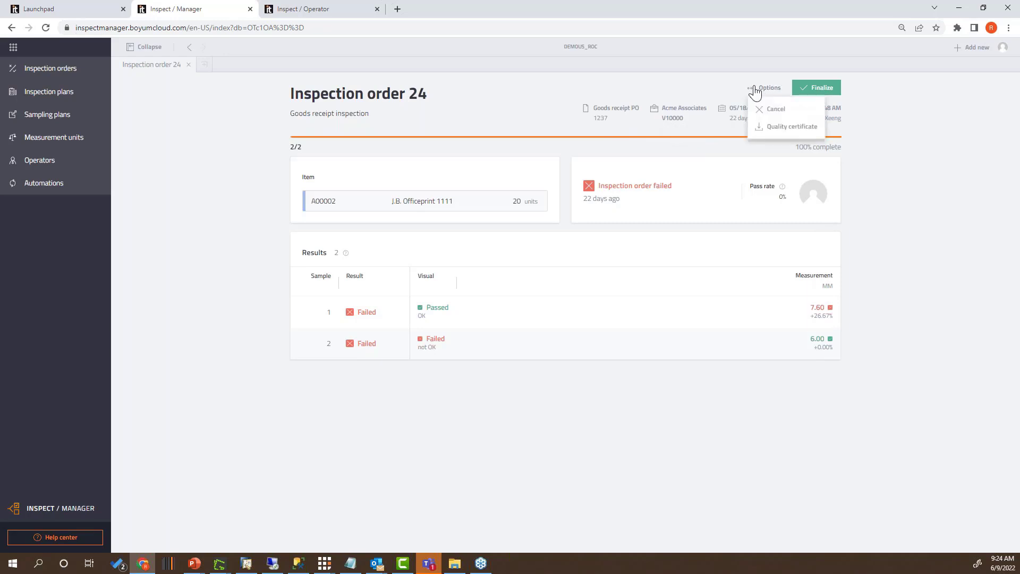
pyautogui.click(785, 128)
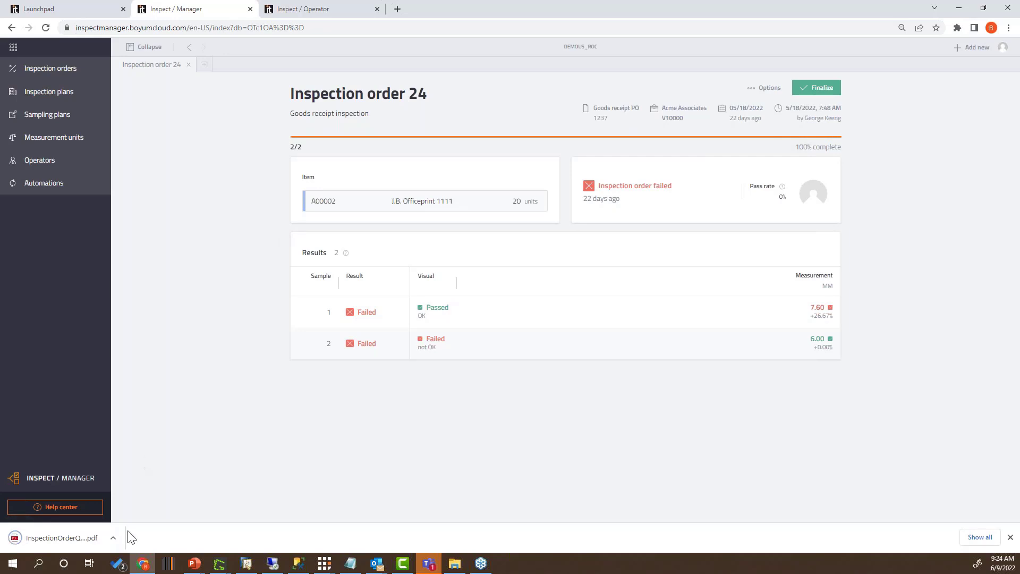
pyautogui.click(113, 538)
pyautogui.click(173, 458)
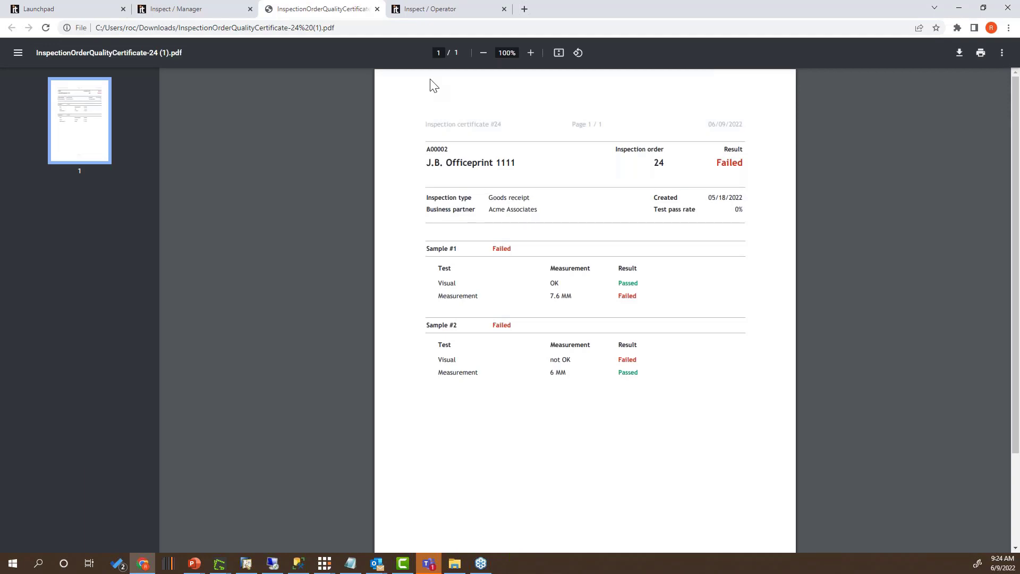
pyautogui.click(378, 9)
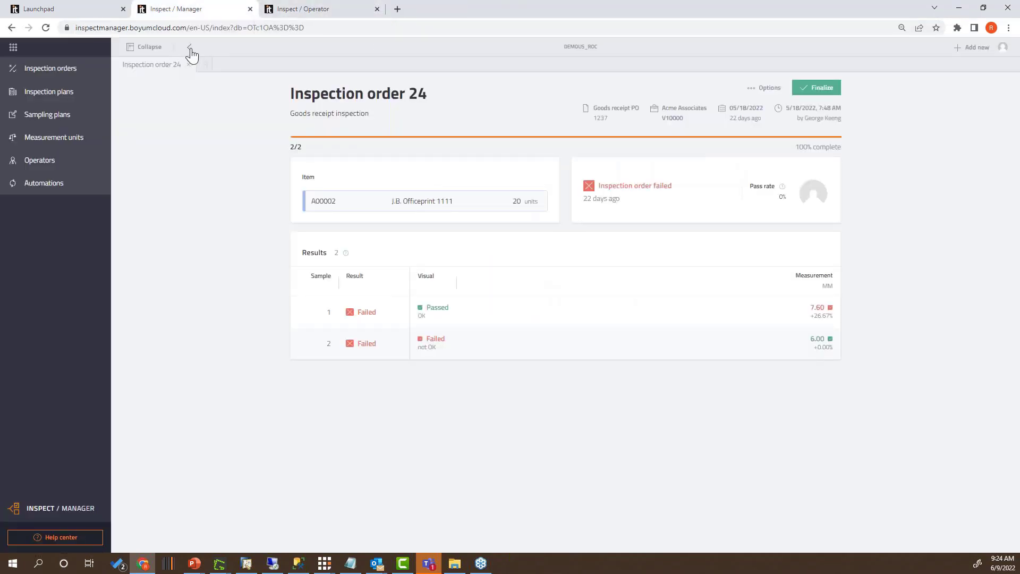
pyautogui.click(190, 49)
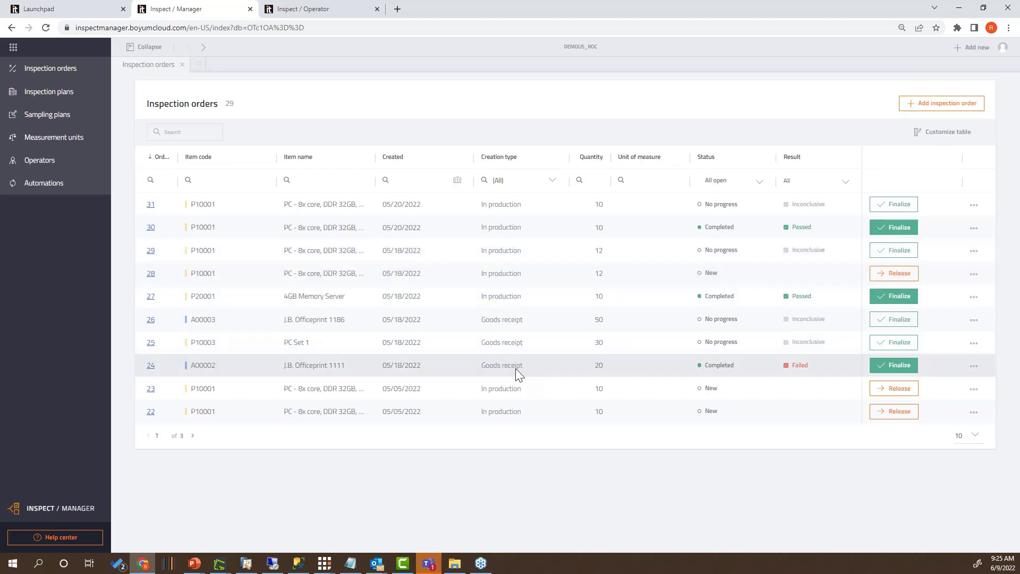
# - Browse the inspection orders through page 3, check which record types can be added, and review the sample results of order 10
pyautogui.click(192, 435)
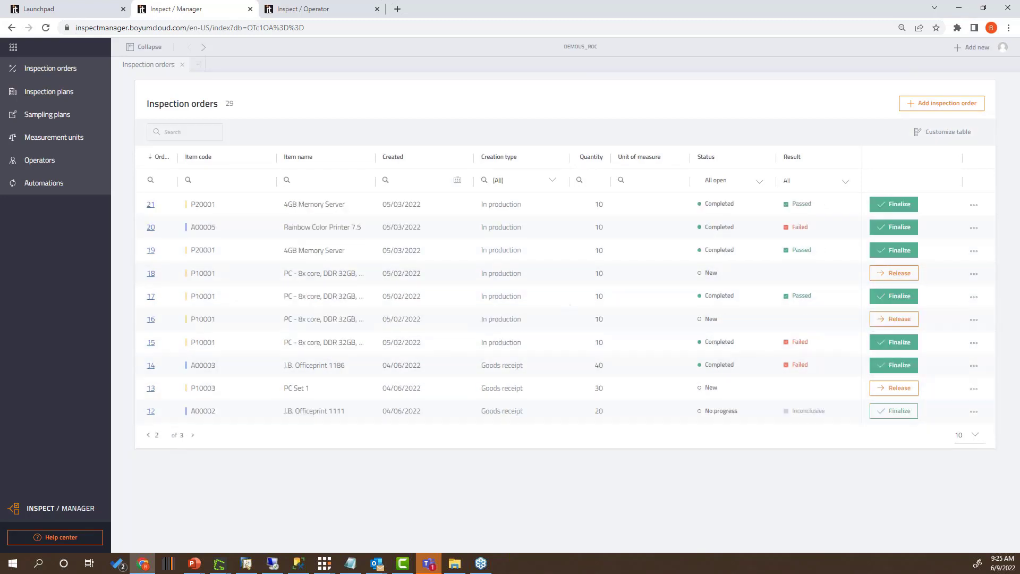
pyautogui.click(193, 436)
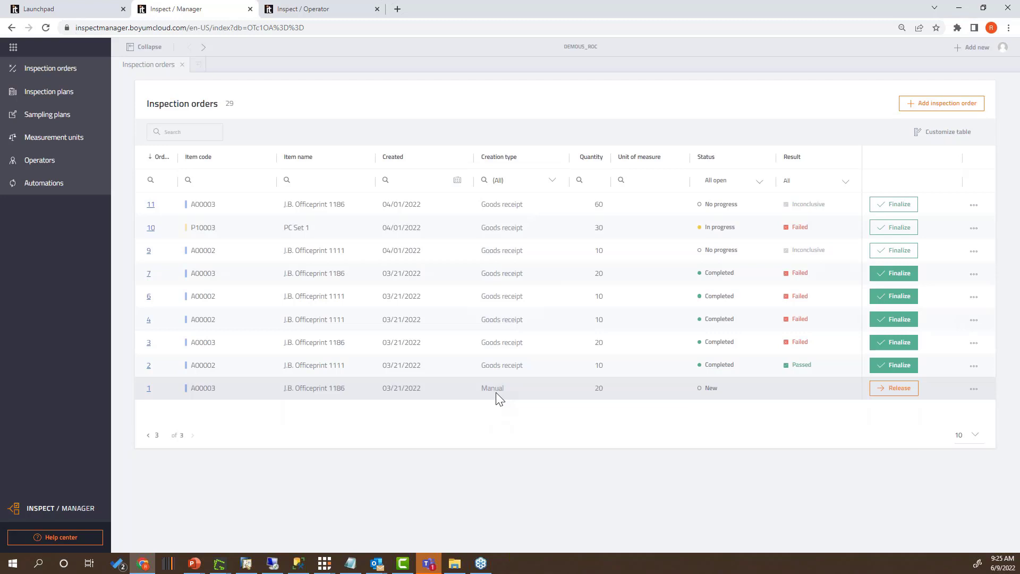
pyautogui.click(967, 55)
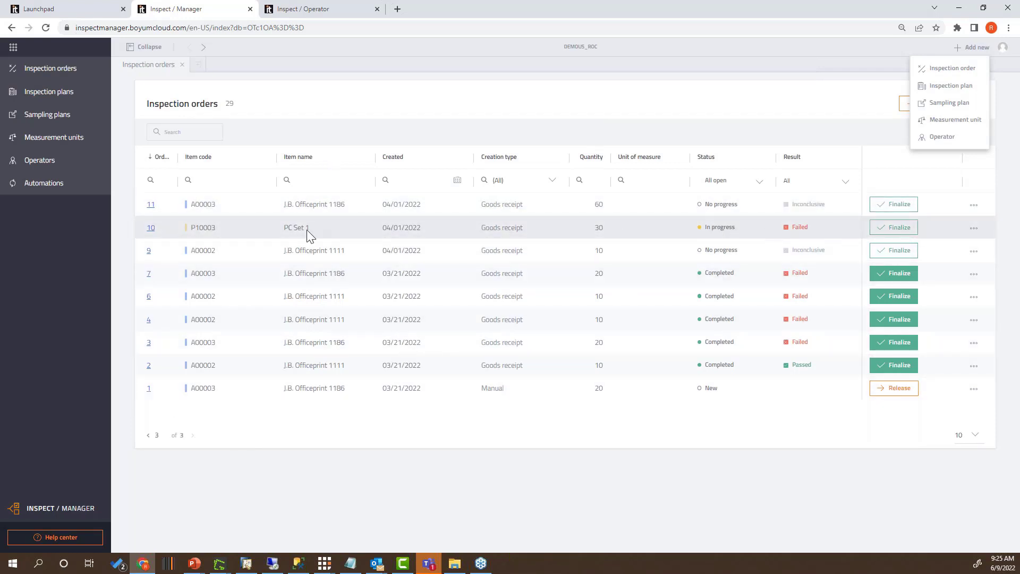
pyautogui.click(148, 230)
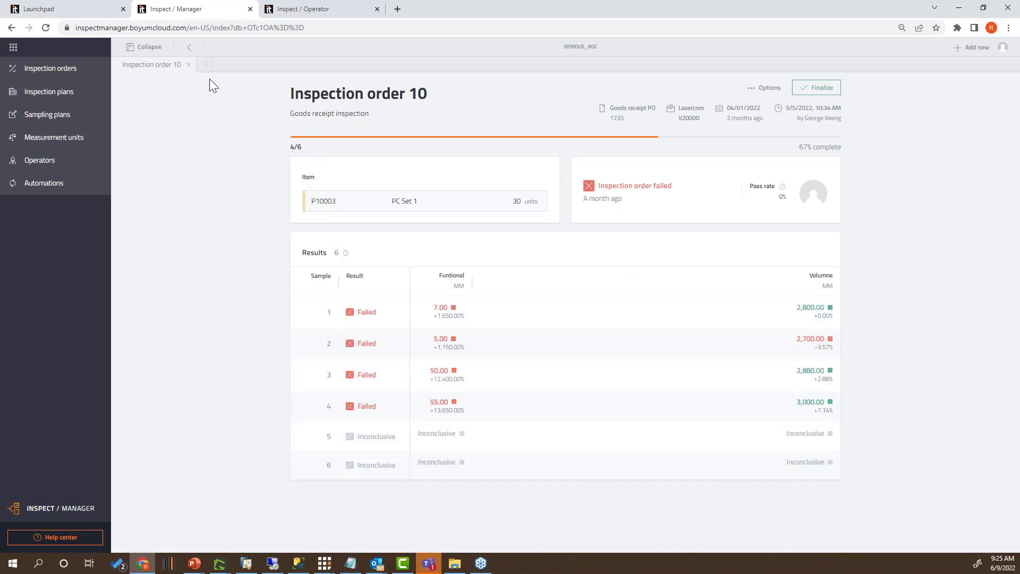
pyautogui.click(189, 47)
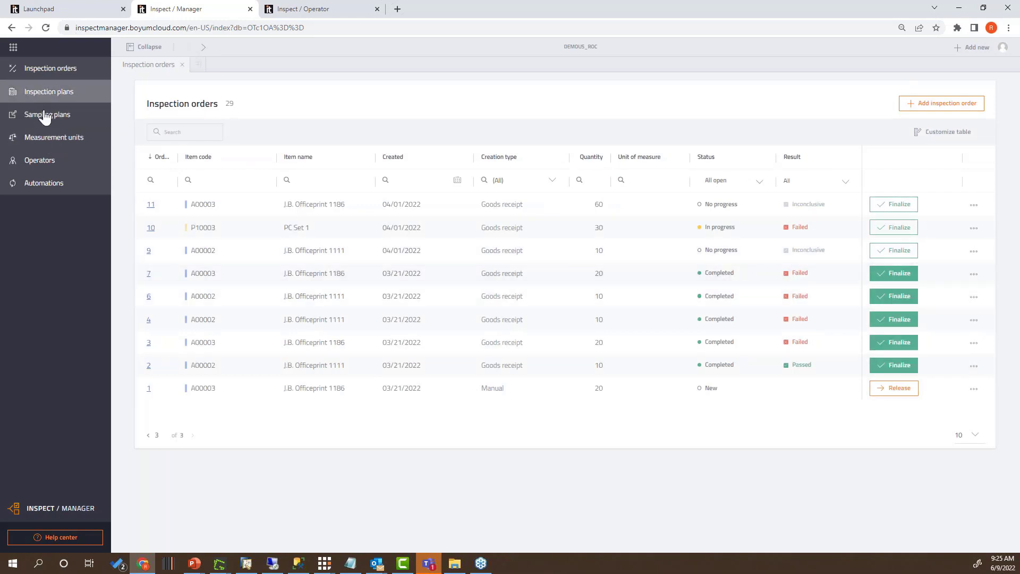
# - Review the list of measurement units and the rules of the Default sampling plan
pyautogui.click(49, 143)
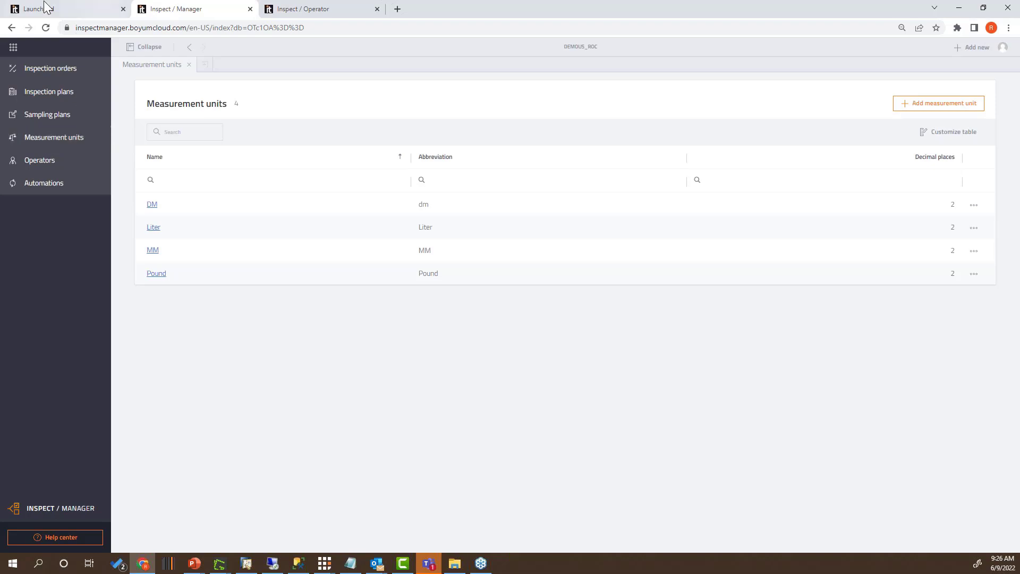
pyautogui.click(56, 123)
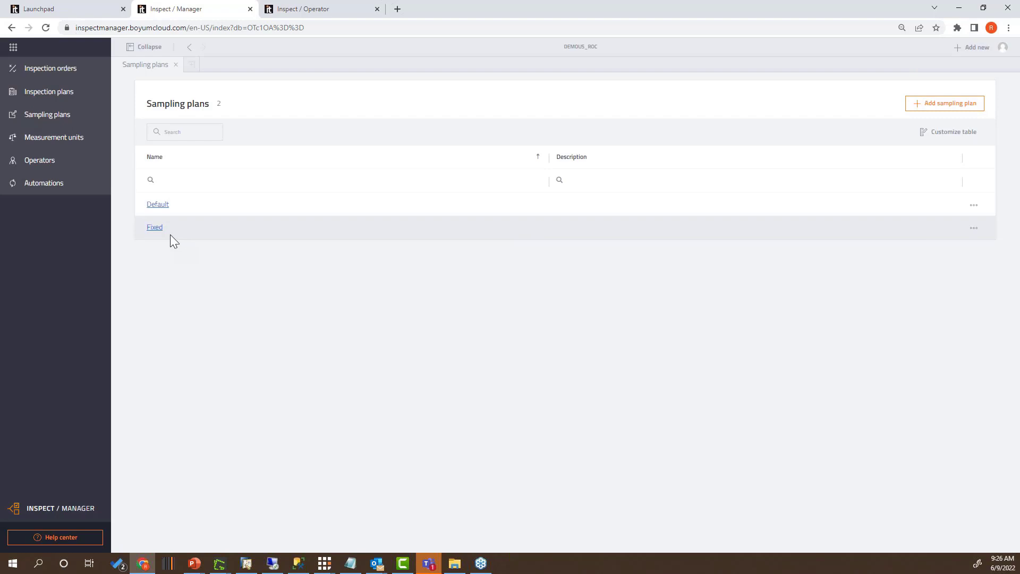
pyautogui.click(161, 205)
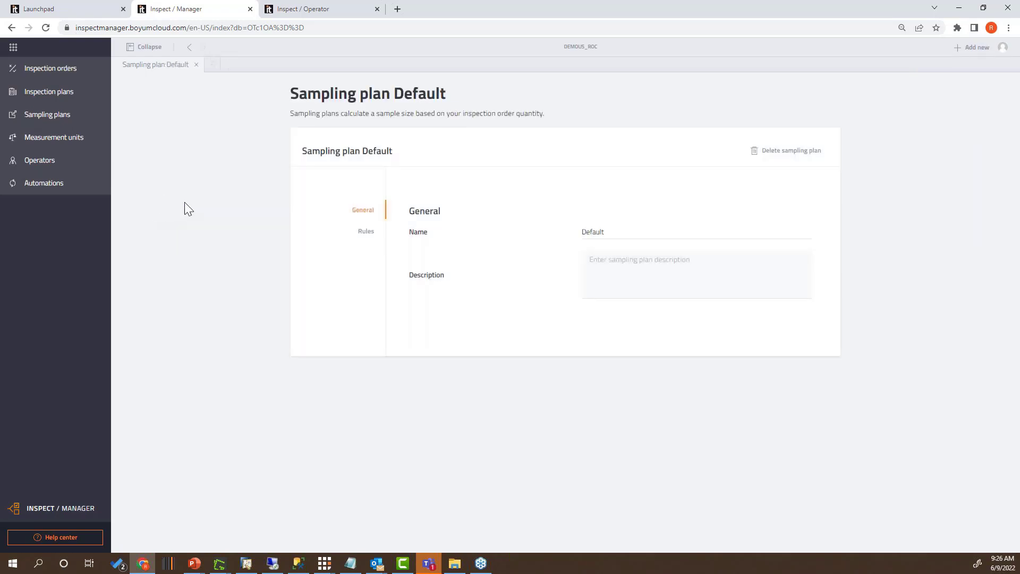
pyautogui.click(364, 234)
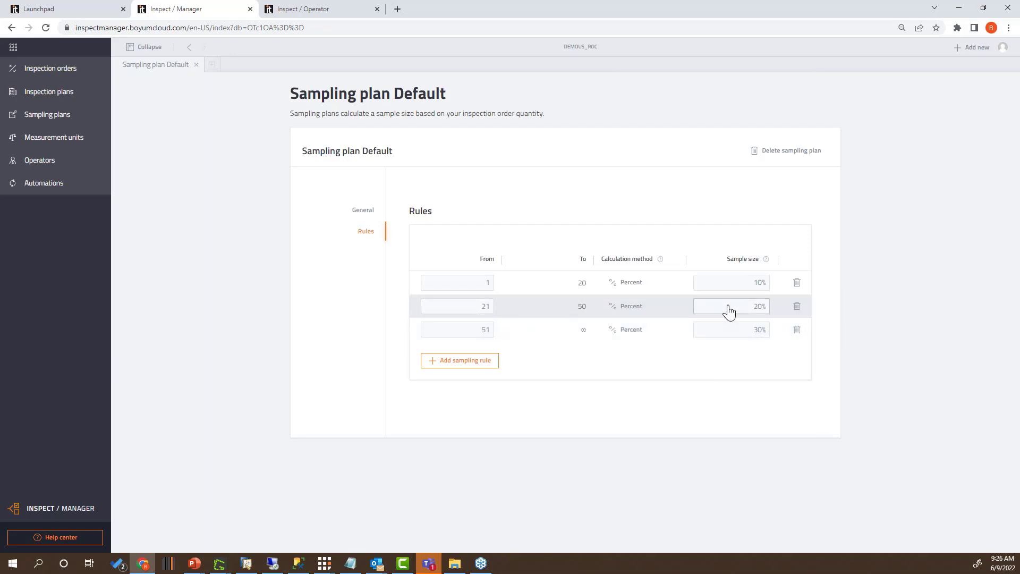
pyautogui.click(189, 47)
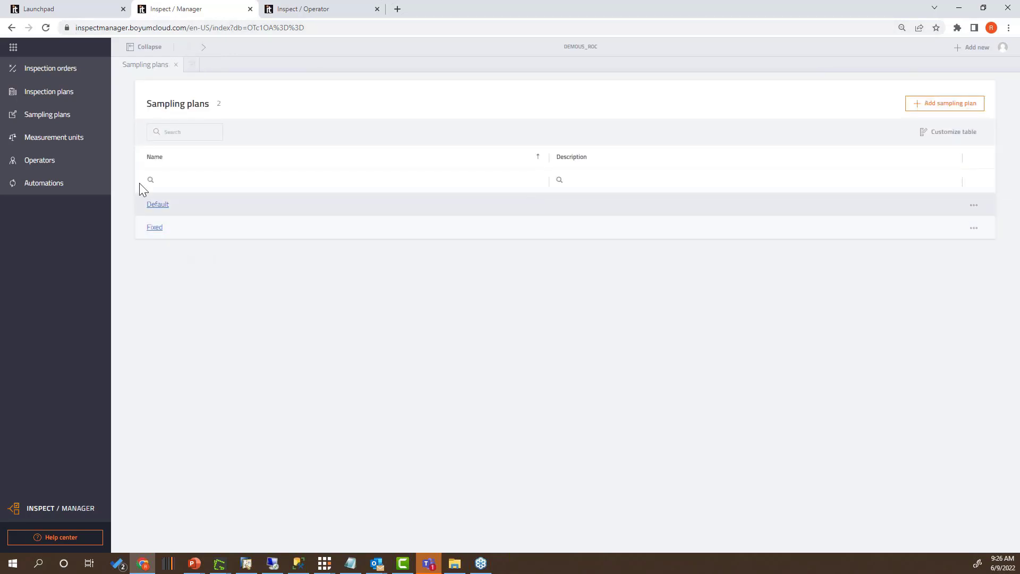
# - Open the Default inspection plan and examine the defects assigned to its failed attribute and the Measurement test's settings
pyautogui.click(55, 91)
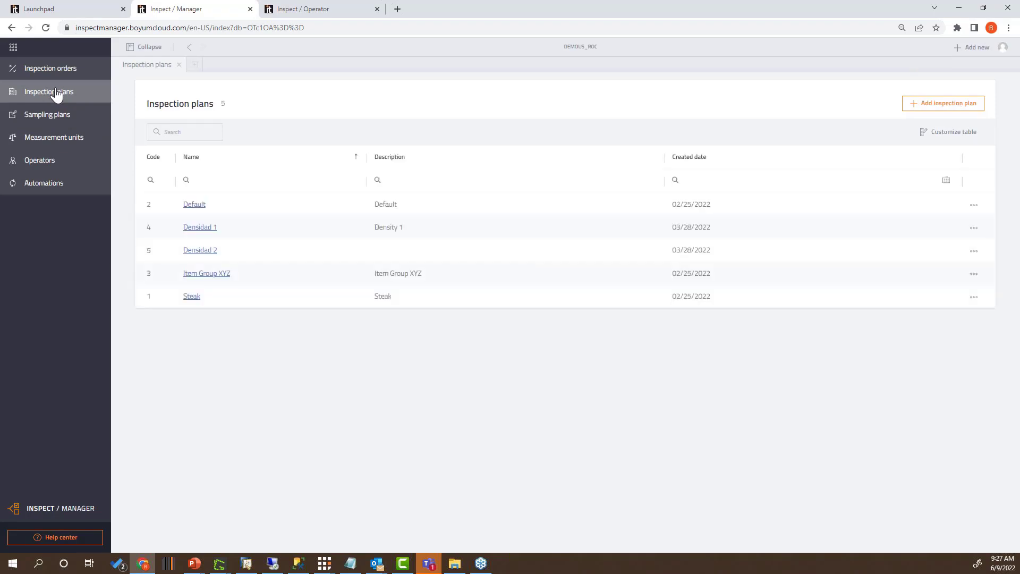
pyautogui.click(191, 205)
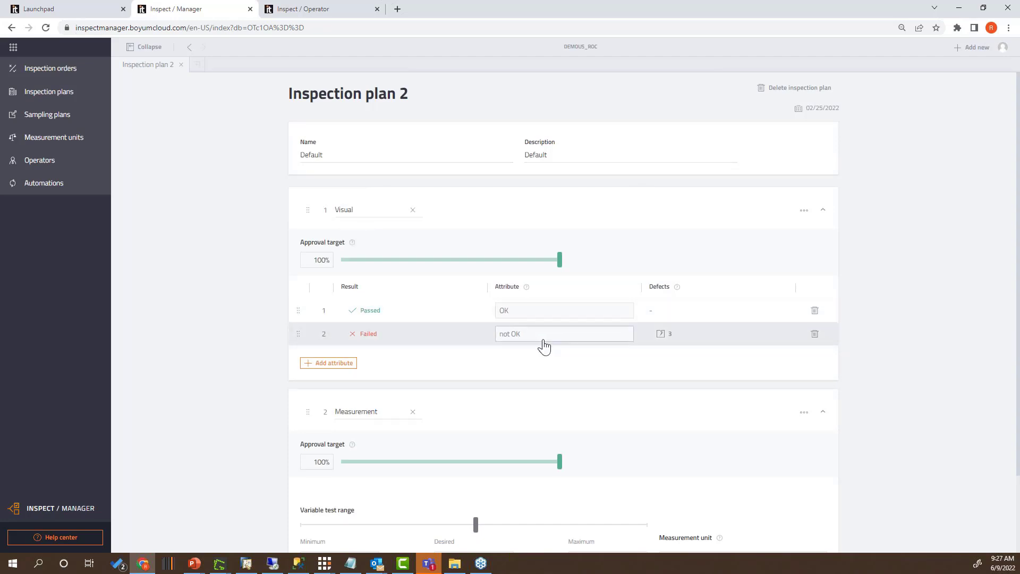
pyautogui.click(662, 335)
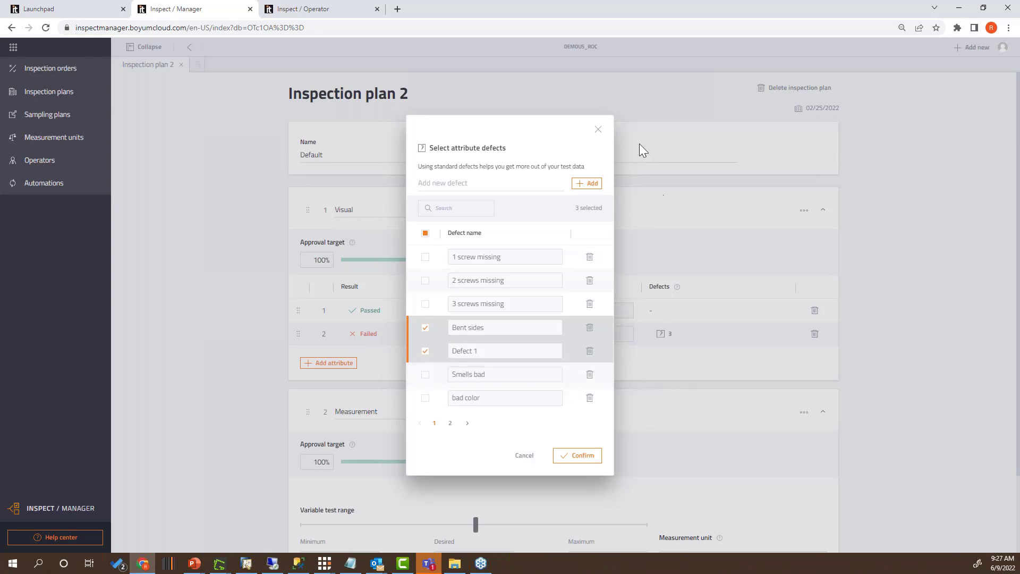
pyautogui.scroll(-2, 455, 355)
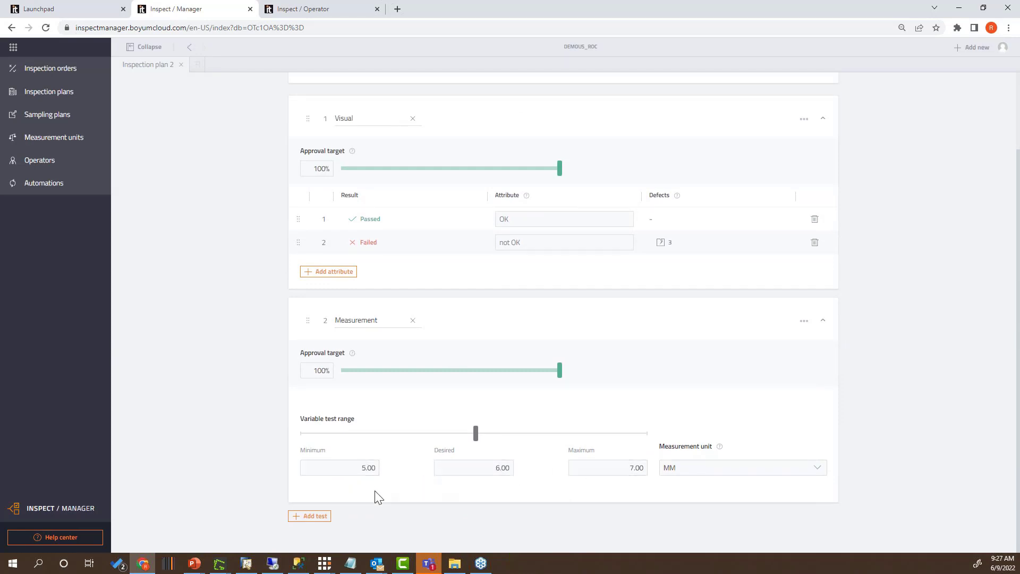
# - Add a third test to the Default inspection plan to view the available test types, and discard the change
pyautogui.click(325, 516)
pyautogui.scroll(-4, 409, 409)
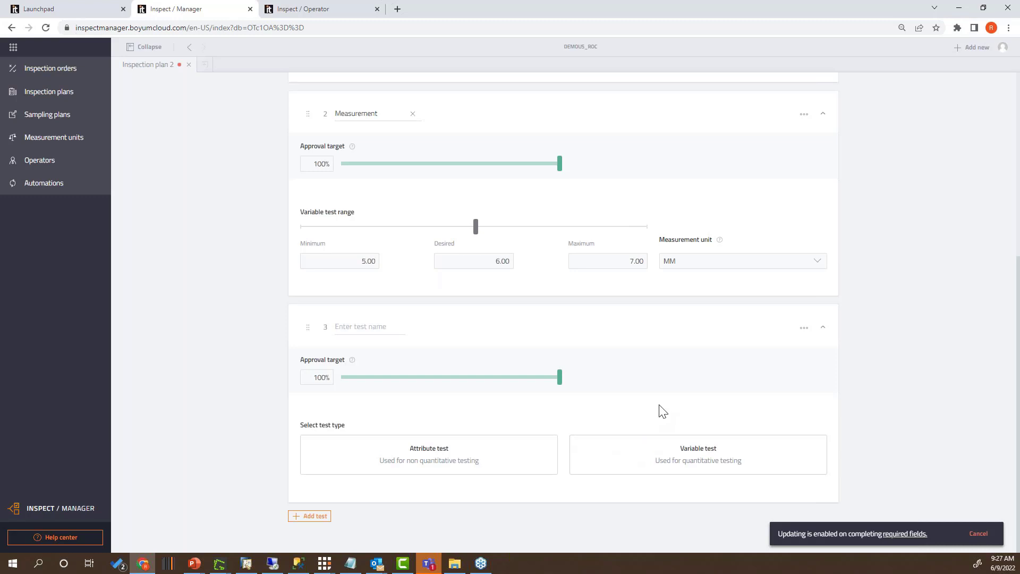
pyautogui.click(189, 64)
pyautogui.click(587, 336)
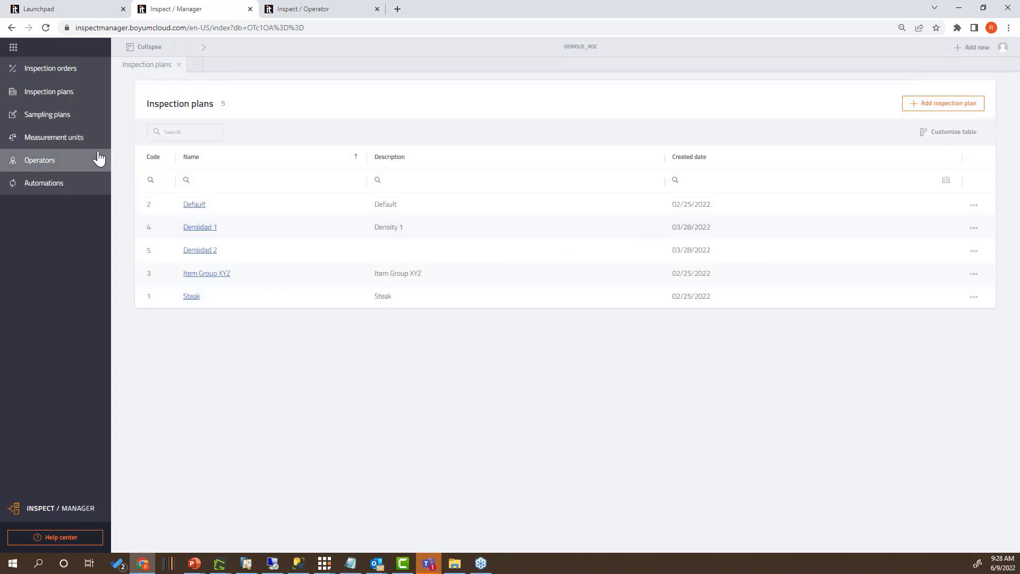
# - Review the automation rules for goods receipt, in production and production receipt
pyautogui.click(59, 190)
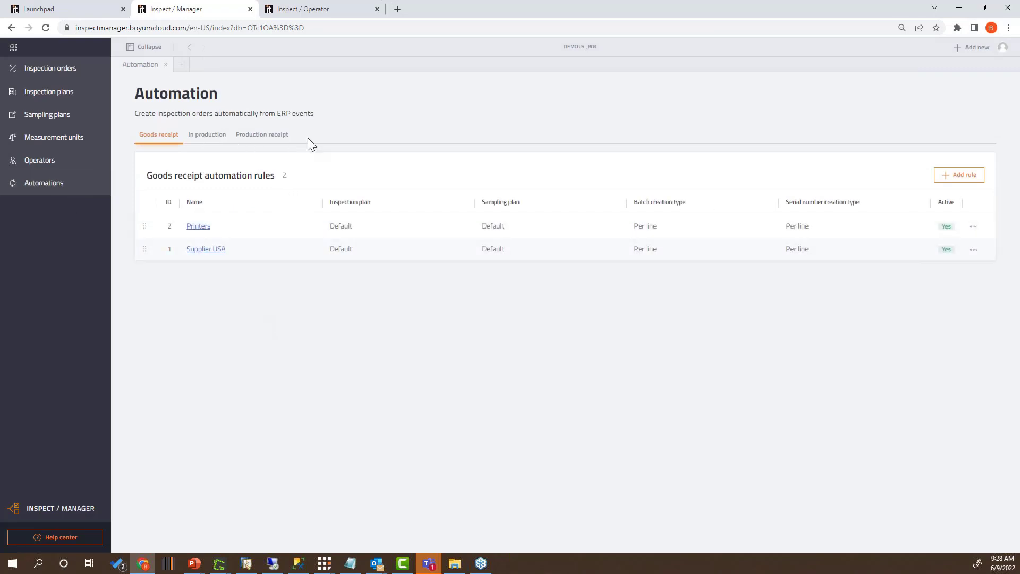
pyautogui.click(206, 140)
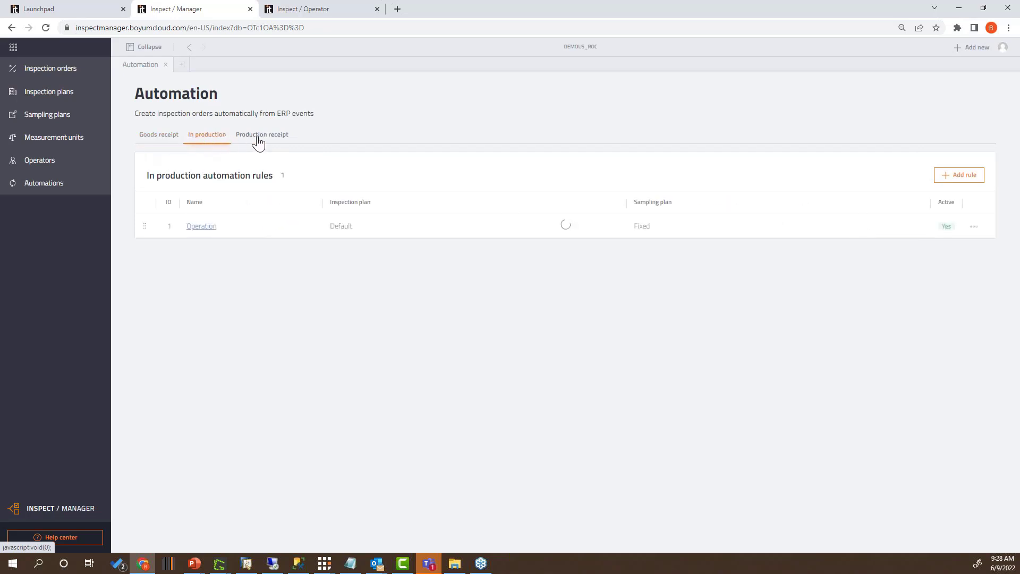
pyautogui.click(263, 140)
pyautogui.click(159, 136)
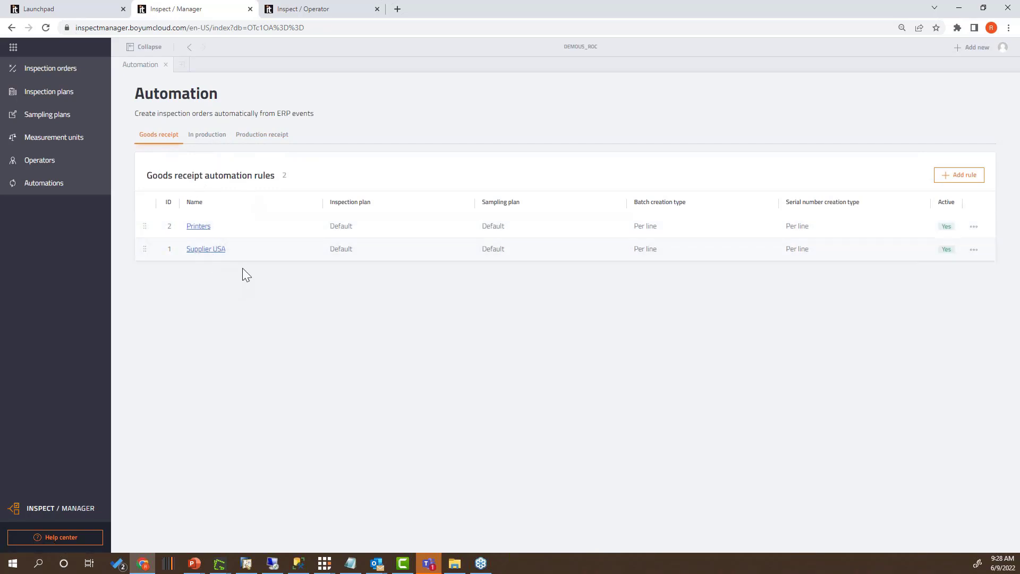
# - Examine the Printers goods receipt rule, including its inspection plan, sampling plan and condition options, and return to the automation rules
pyautogui.click(198, 226)
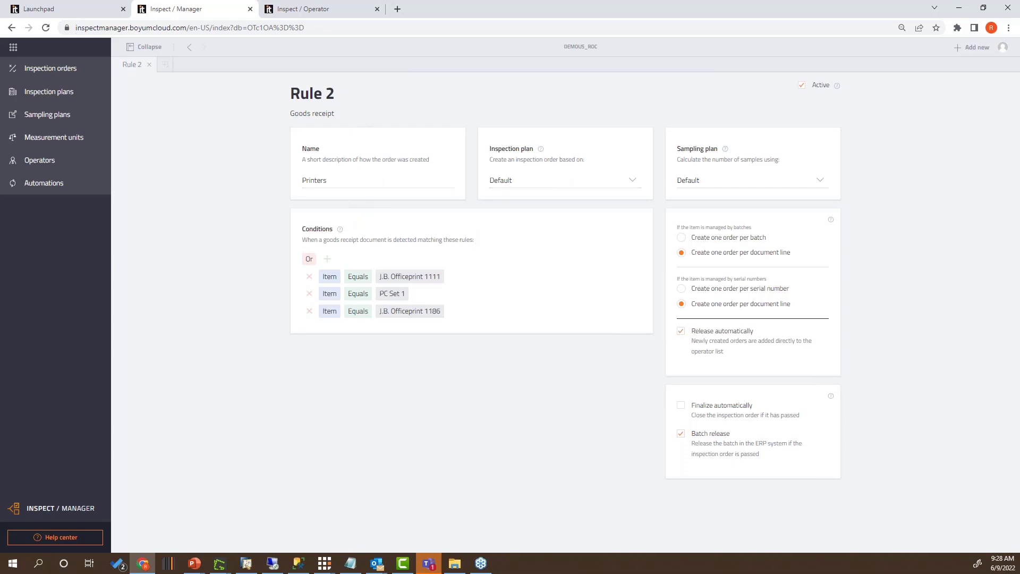
pyautogui.click(631, 183)
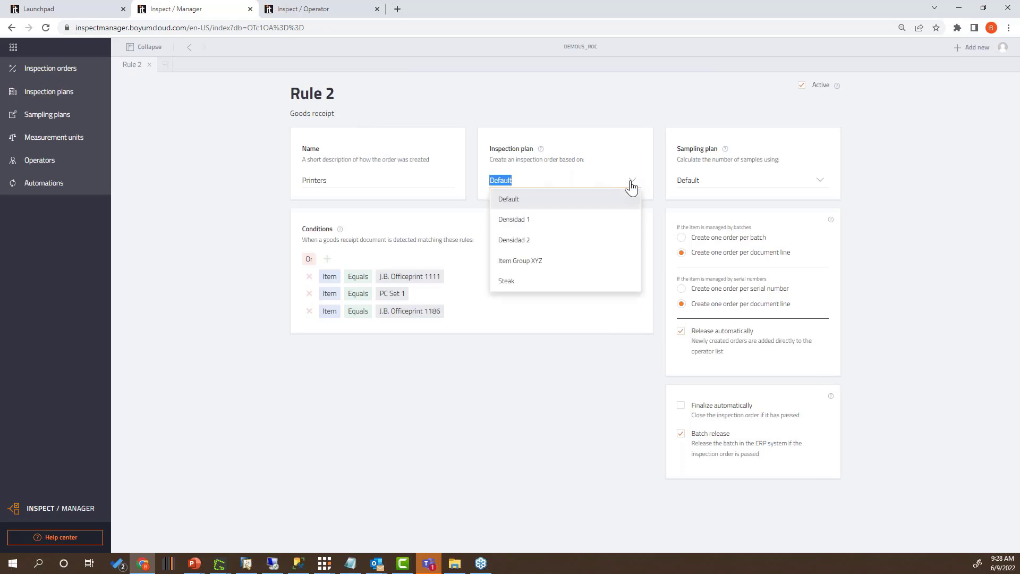
pyautogui.click(820, 183)
pyautogui.click(872, 148)
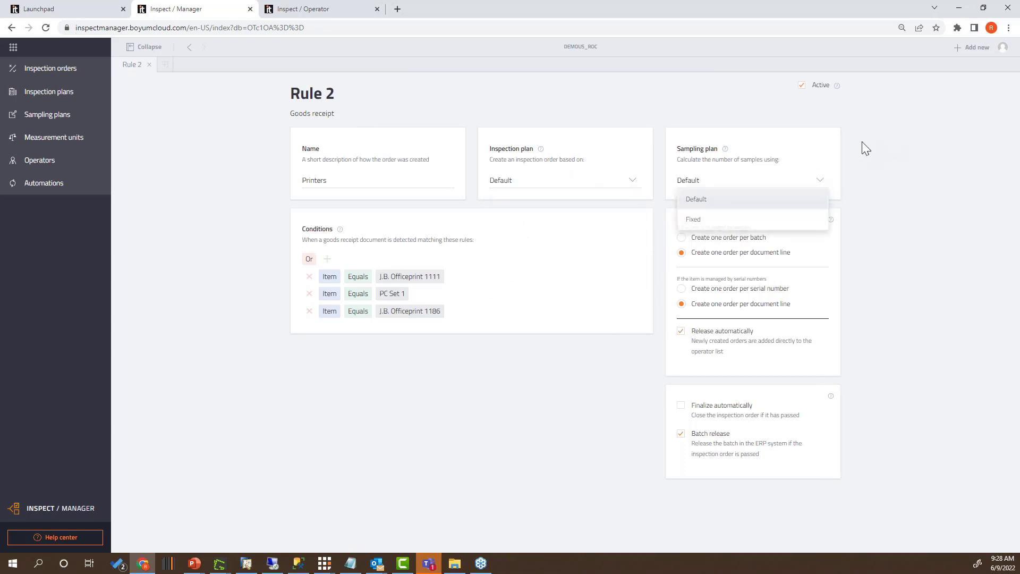
pyautogui.click(313, 260)
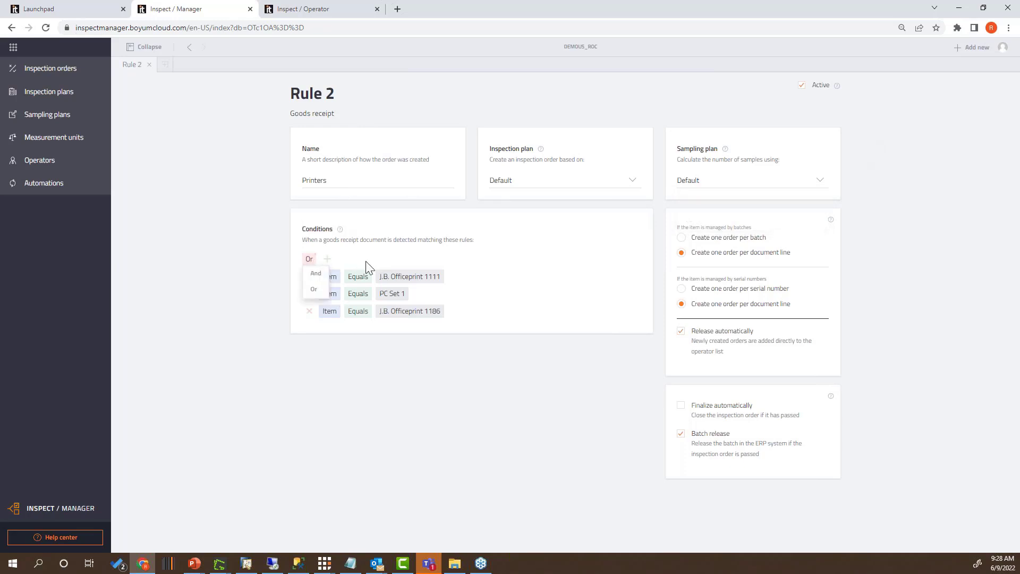
pyautogui.click(334, 278)
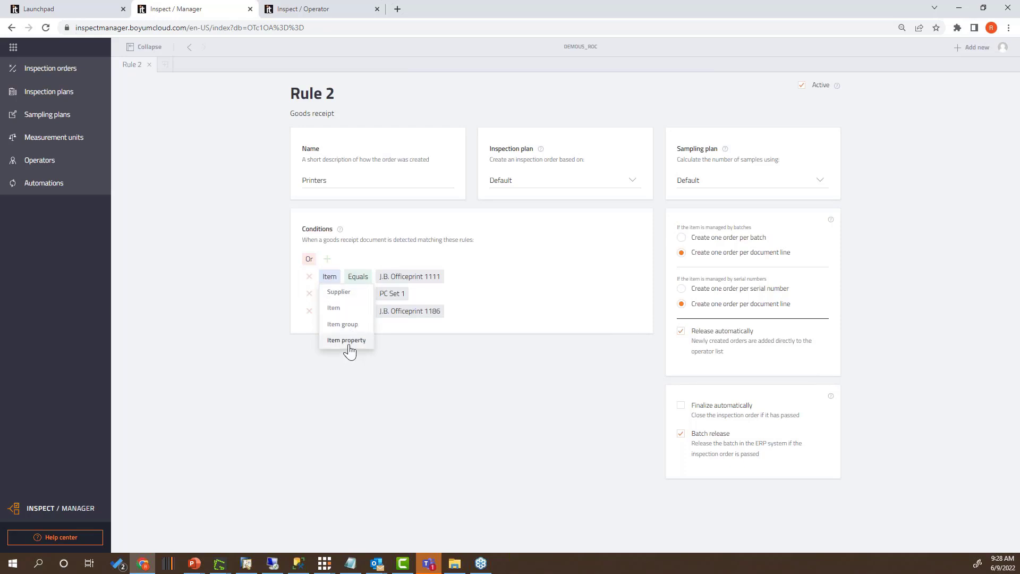
pyautogui.click(357, 281)
pyautogui.click(479, 299)
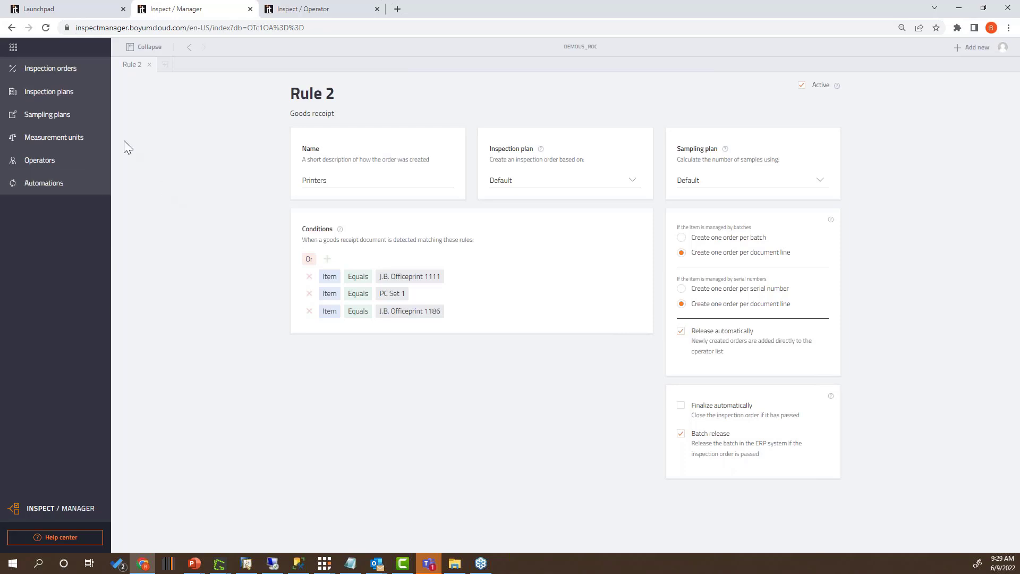
pyautogui.click(189, 48)
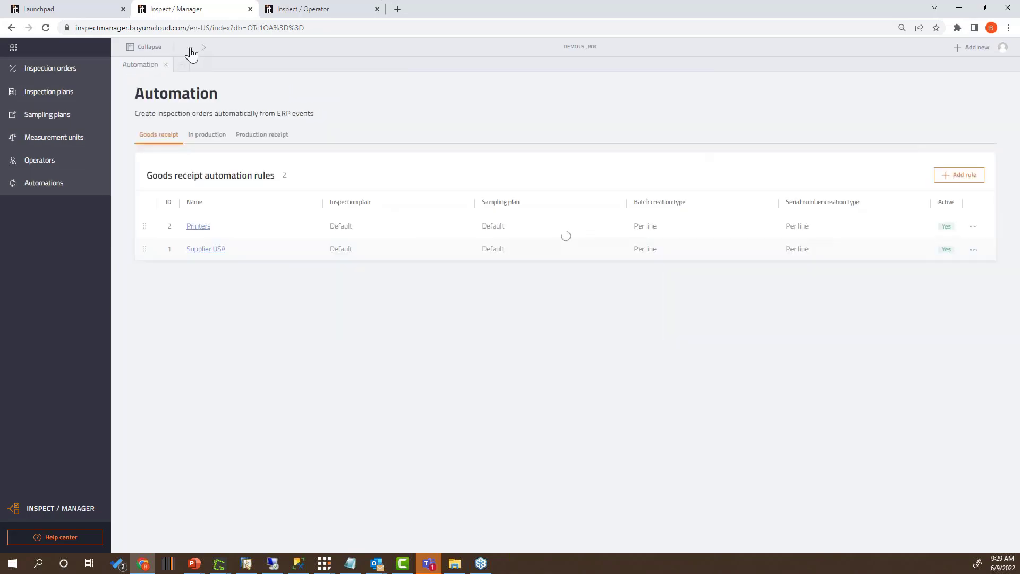
# - Open the Operation rule for in-production inspections and view the field choices for its first condition
pyautogui.click(210, 145)
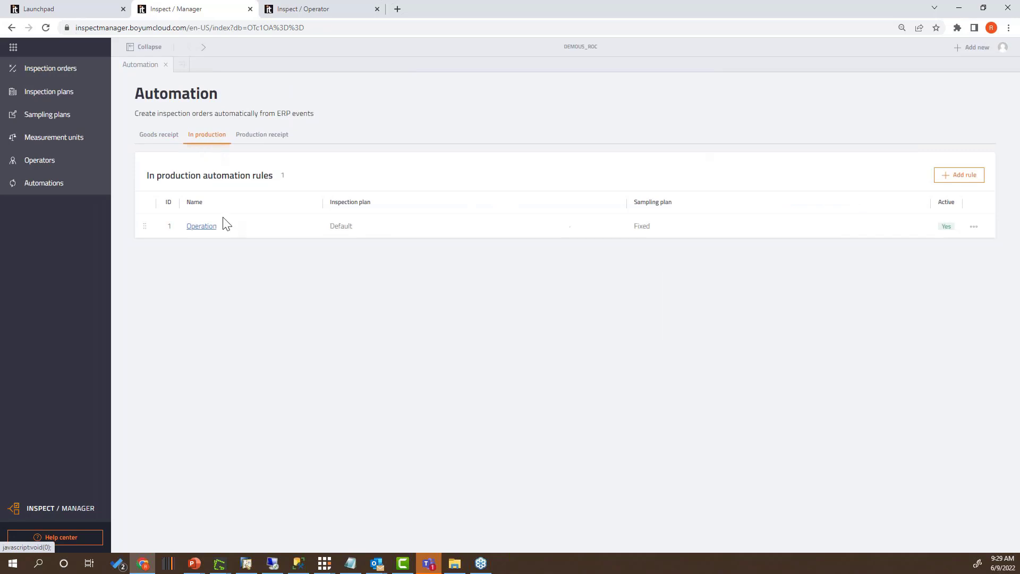
pyautogui.click(206, 229)
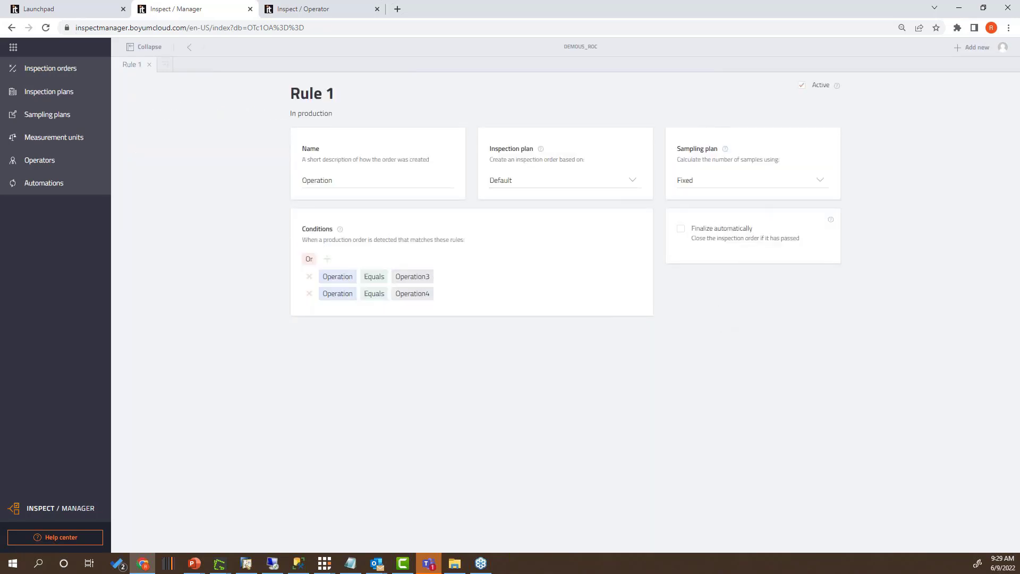
pyautogui.click(338, 279)
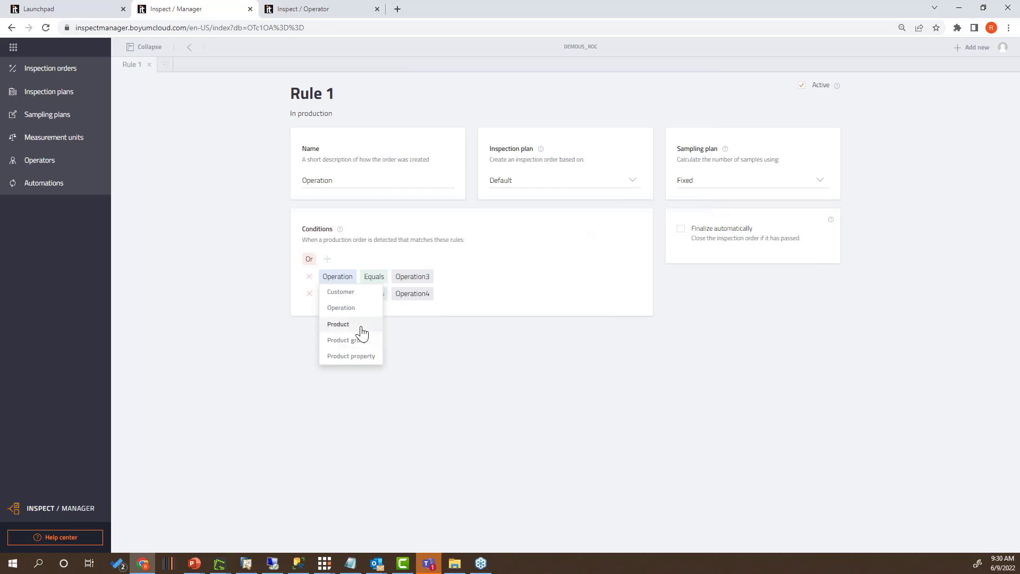
# - Close the condition's field choices, view the product launchpad, and return to Inspect / Manager
pyautogui.click(451, 372)
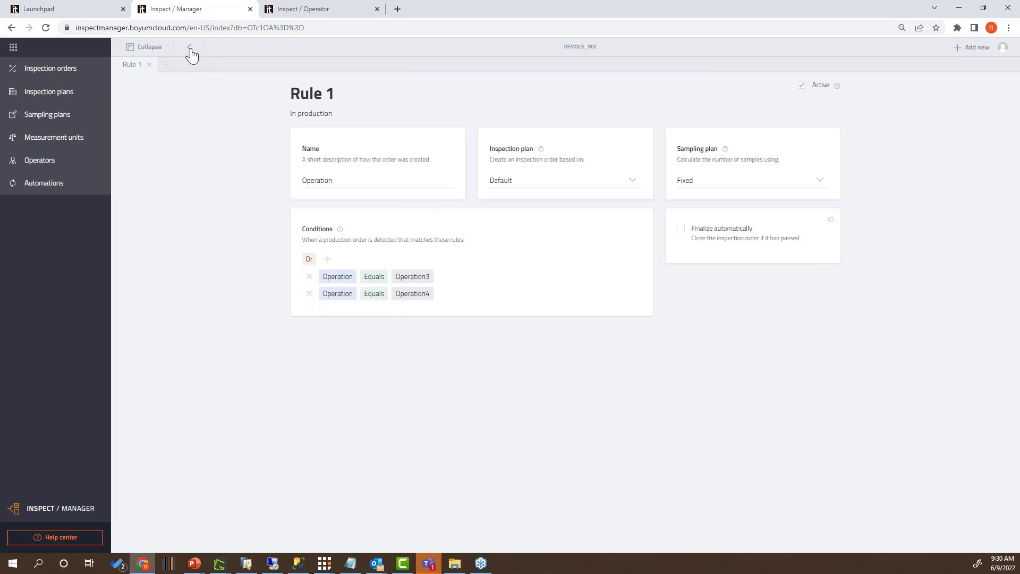
pyautogui.click(58, 9)
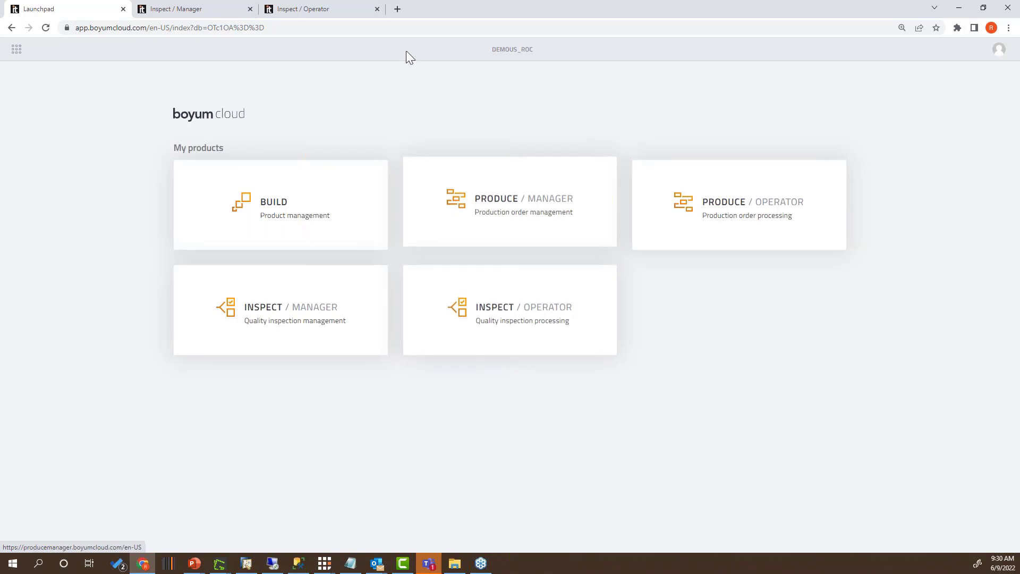
pyautogui.click(237, 14)
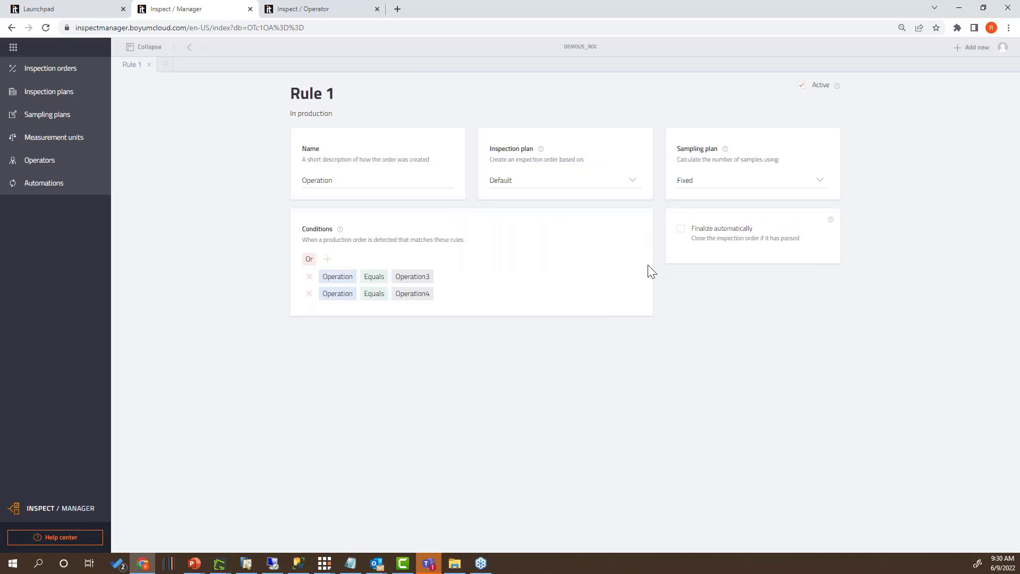
# - Open Rule 1 for production receipt, view the field choices of its condition, and return to the automation rules
pyautogui.click(189, 47)
pyautogui.click(282, 136)
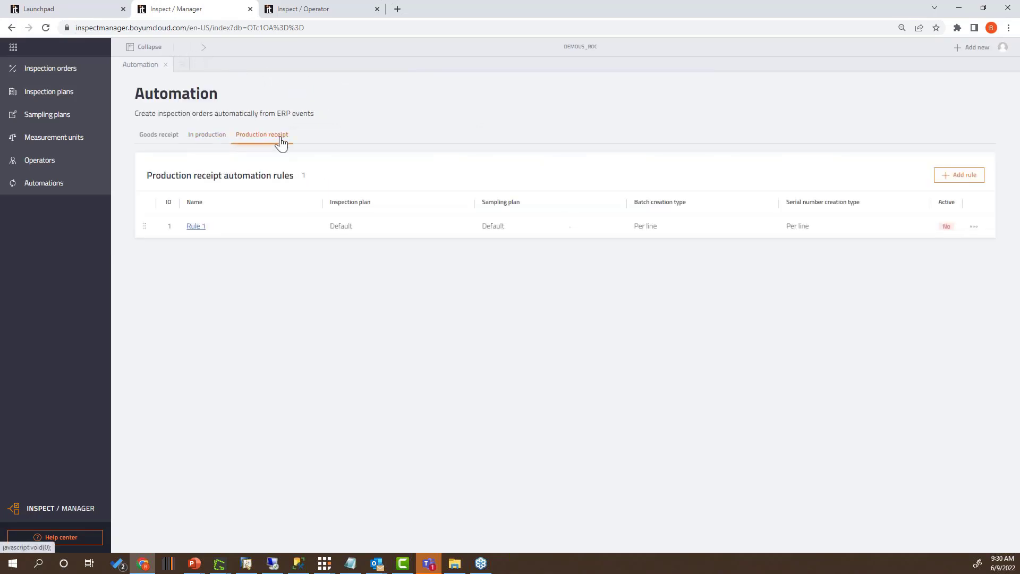
pyautogui.click(198, 232)
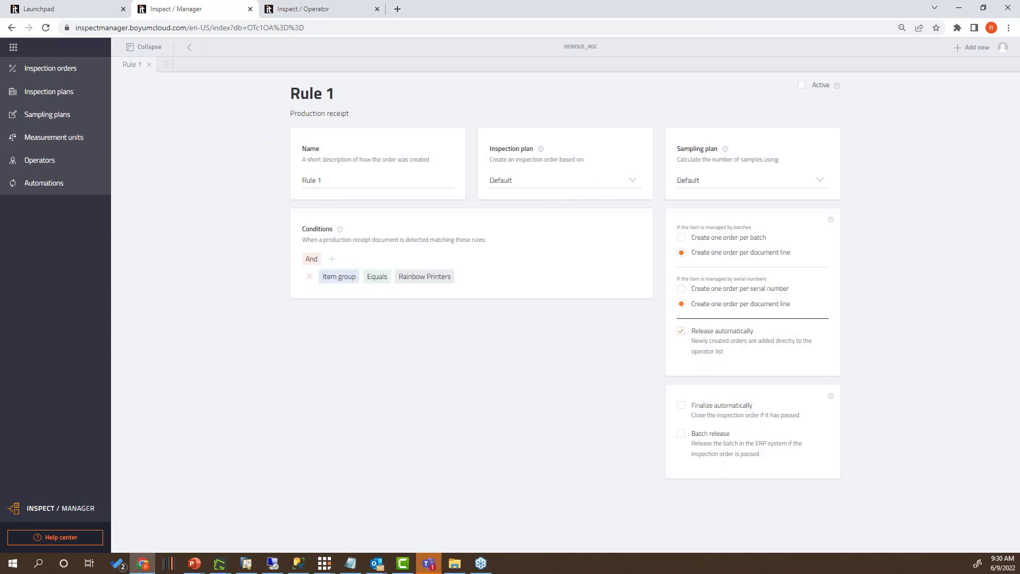
pyautogui.click(352, 282)
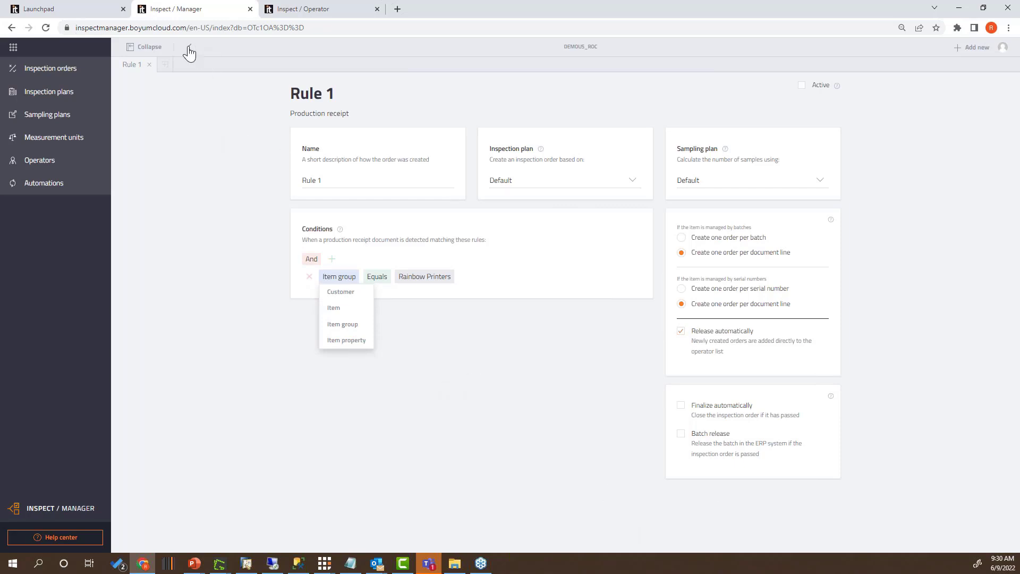
pyautogui.click(188, 47)
# - Examine goods receipt inspection order 26 and in-production inspection order 30 from the inspection orders list
pyautogui.click(40, 74)
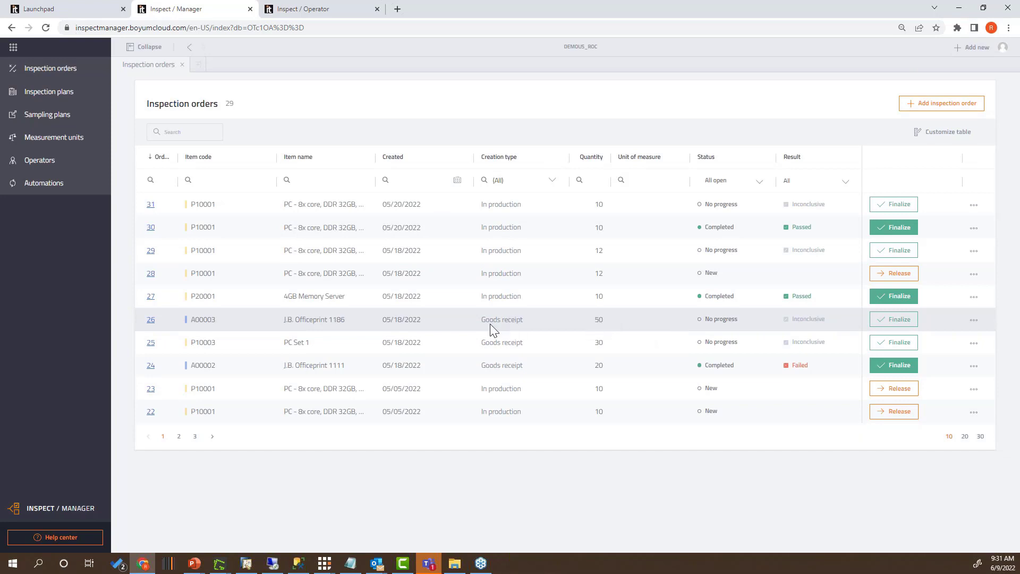
pyautogui.click(151, 320)
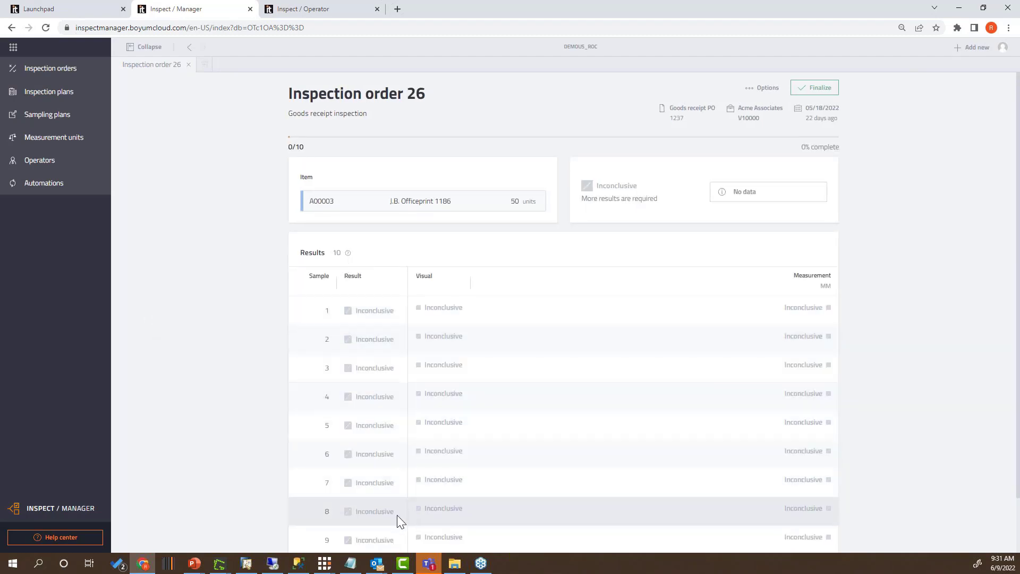
pyautogui.click(189, 47)
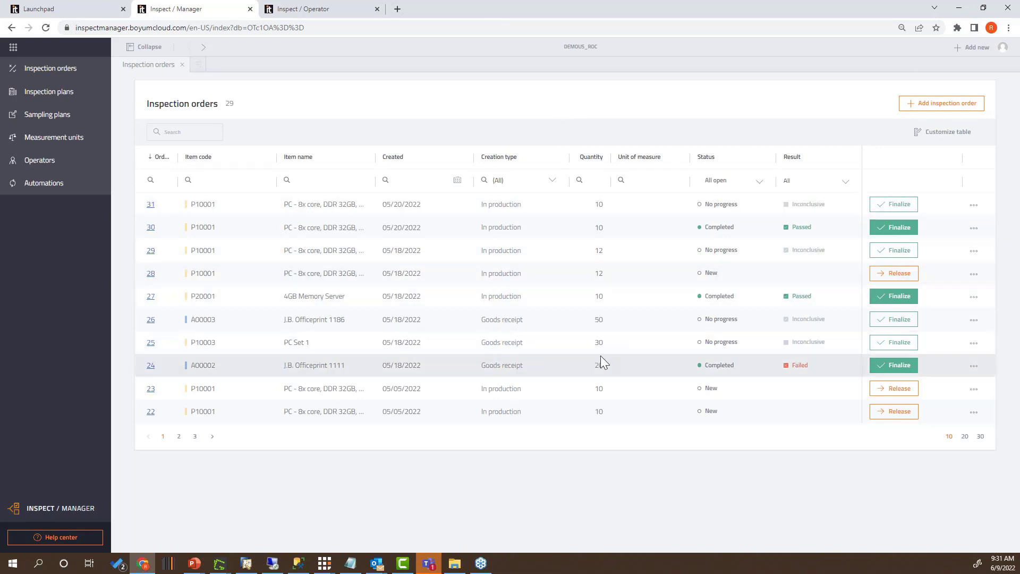
pyautogui.click(150, 228)
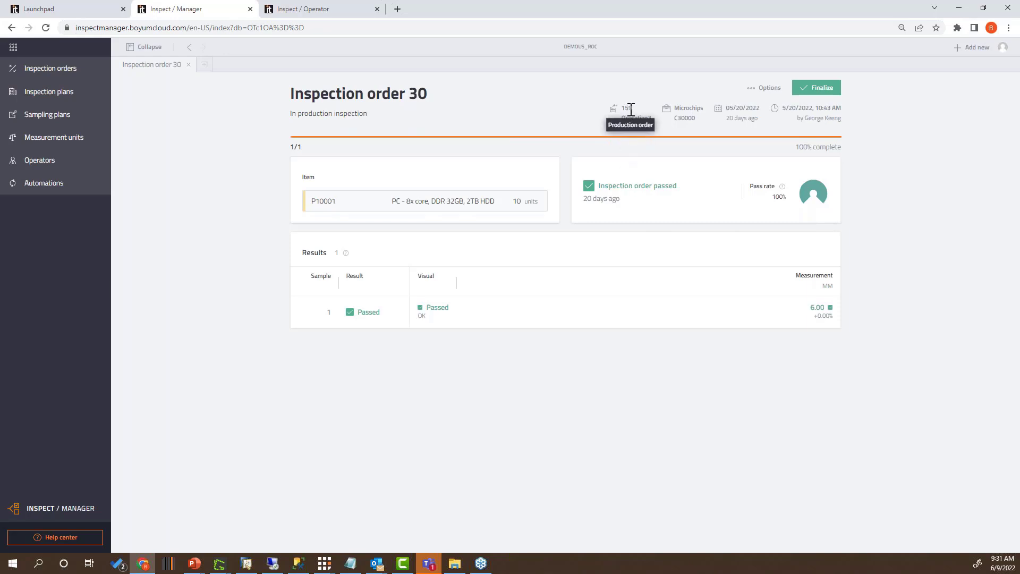
pyautogui.click(189, 48)
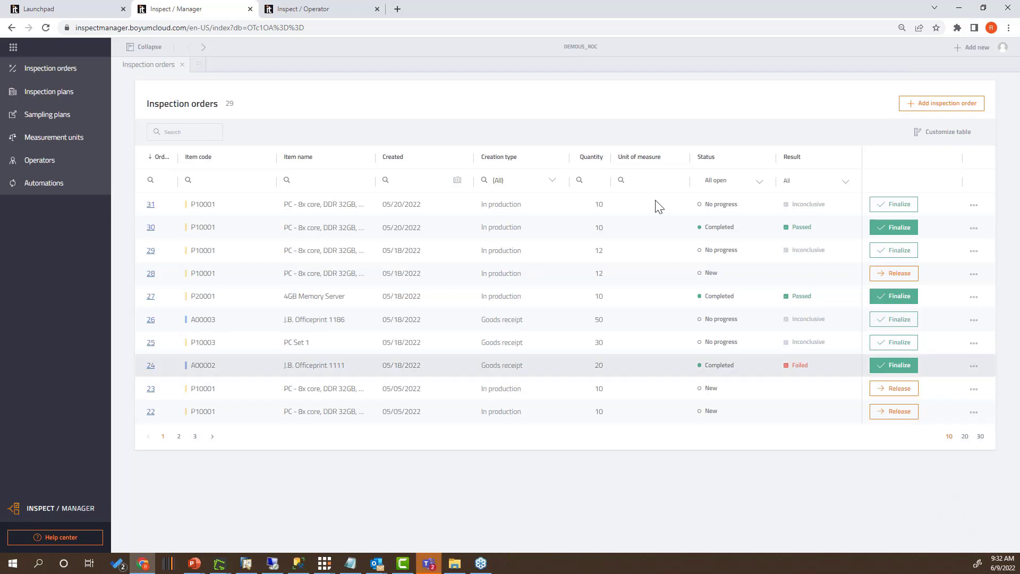
# - Switch to Inspect / Operator and open the in-progress inspection order 10 for PC Set 1
pyautogui.click(327, 11)
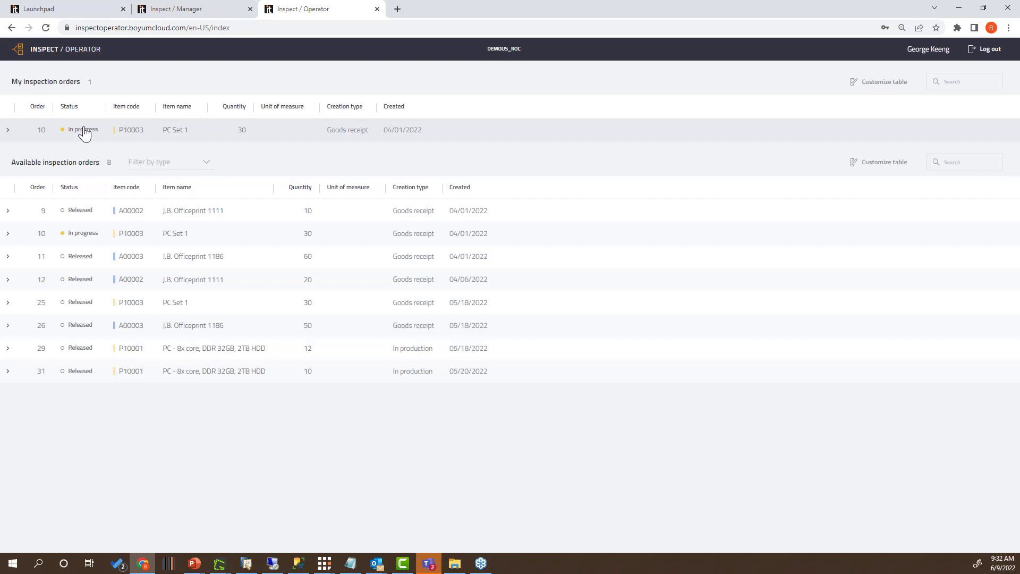
pyautogui.click(176, 131)
pyautogui.click(179, 130)
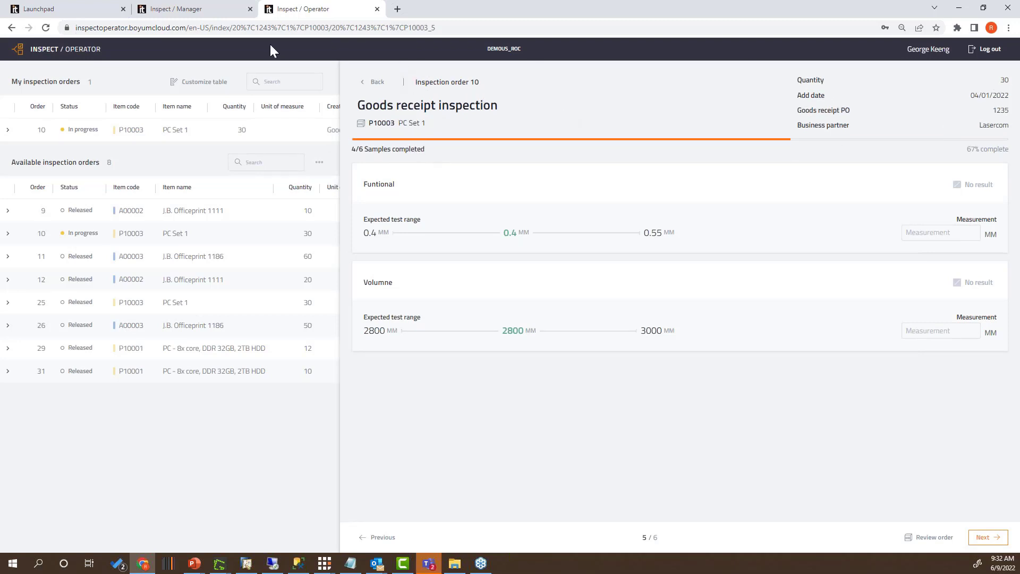
# - In Inspect / Manager, find inspection order 10 on page 3 of the orders list and examine its sample results
pyautogui.click(191, 8)
pyautogui.click(212, 436)
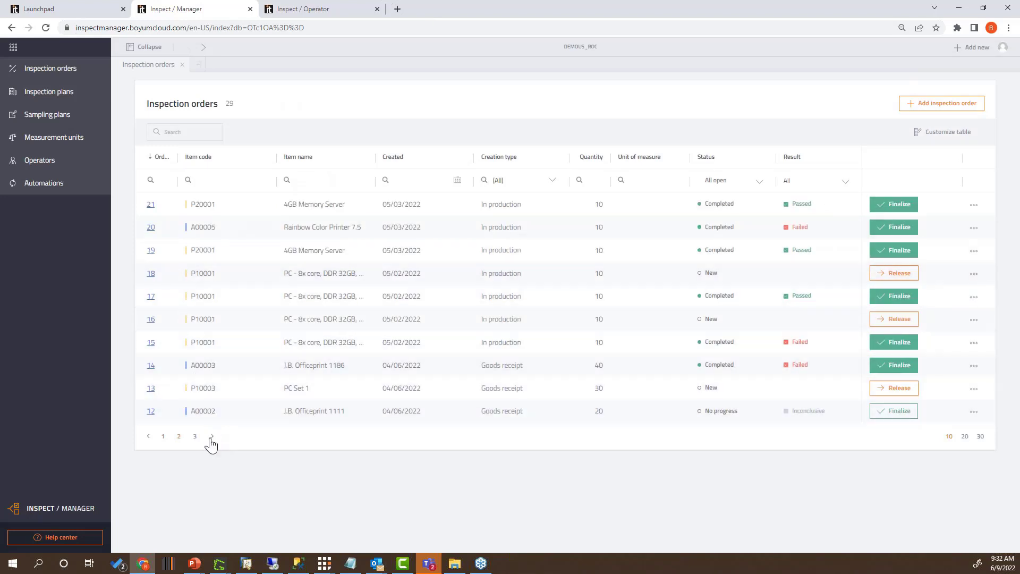
pyautogui.click(195, 437)
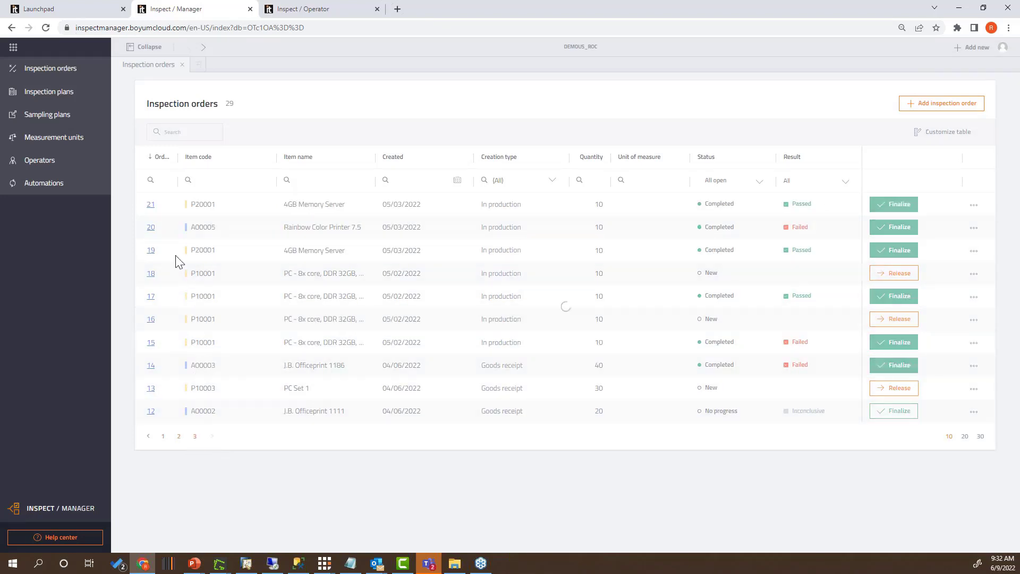
pyautogui.click(151, 229)
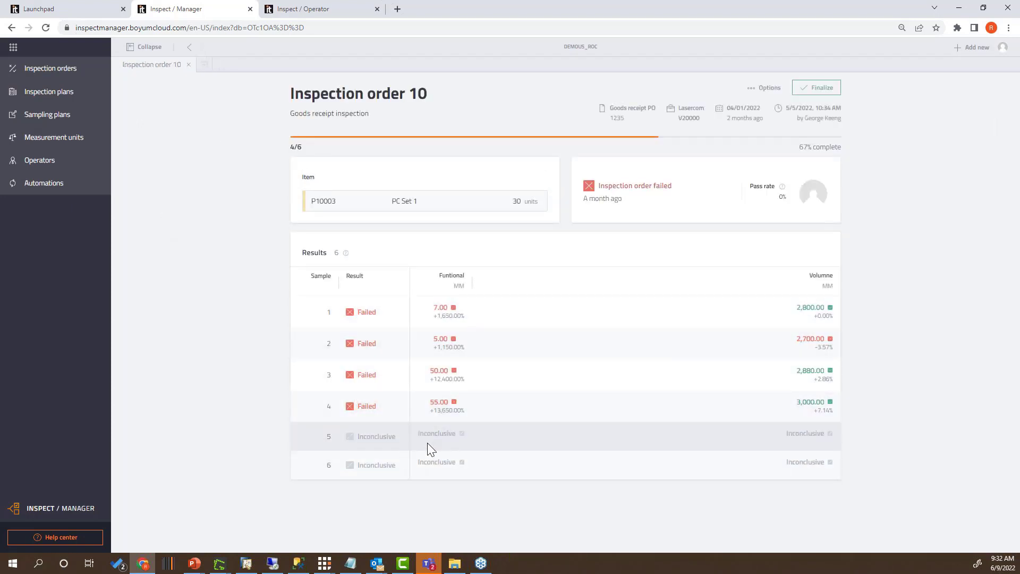
# - In Inspect / Operator, enter 0.4 mm as the Funtional measurement for sample 5 of inspection order 10
pyautogui.click(330, 8)
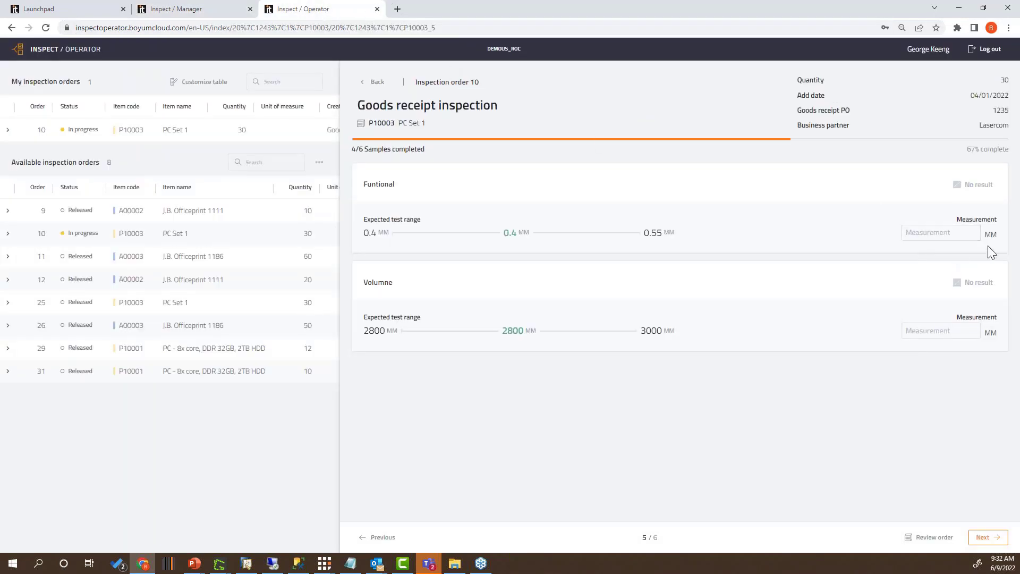
pyautogui.click(965, 232)
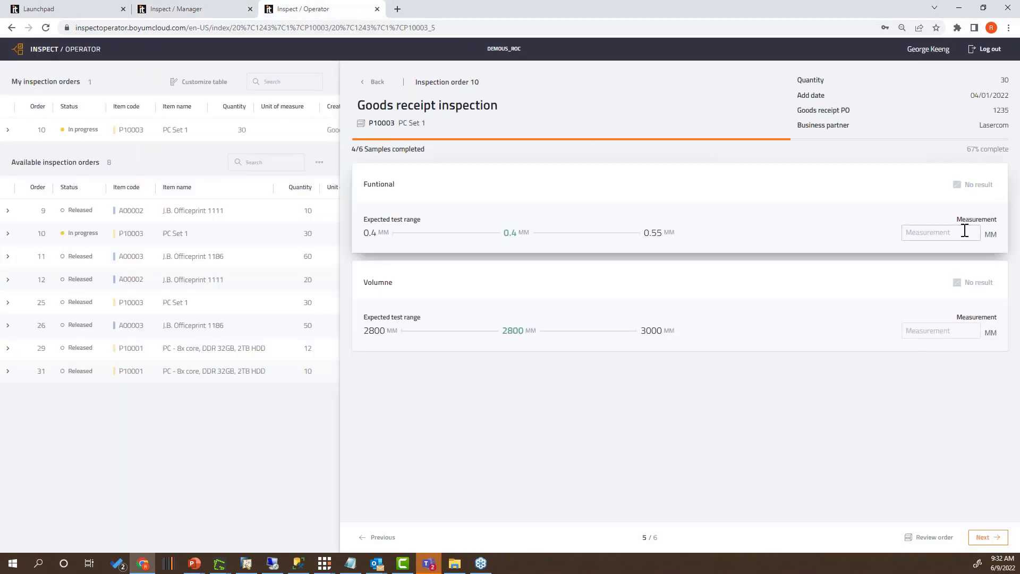
pyautogui.write('4')
pyautogui.moveTo(936, 235); pyautogui.dragTo(974, 239)
pyautogui.write('4.4')
pyautogui.press('BackSpace')
pyautogui.press('BackSpace')
pyautogui.press('BackSpace')
pyautogui.write('.4')
# - Enter 2800 mm as the Volumne measurement for sample 5 and advance to sample 6
pyautogui.click(956, 330)
pyautogui.write('2800')
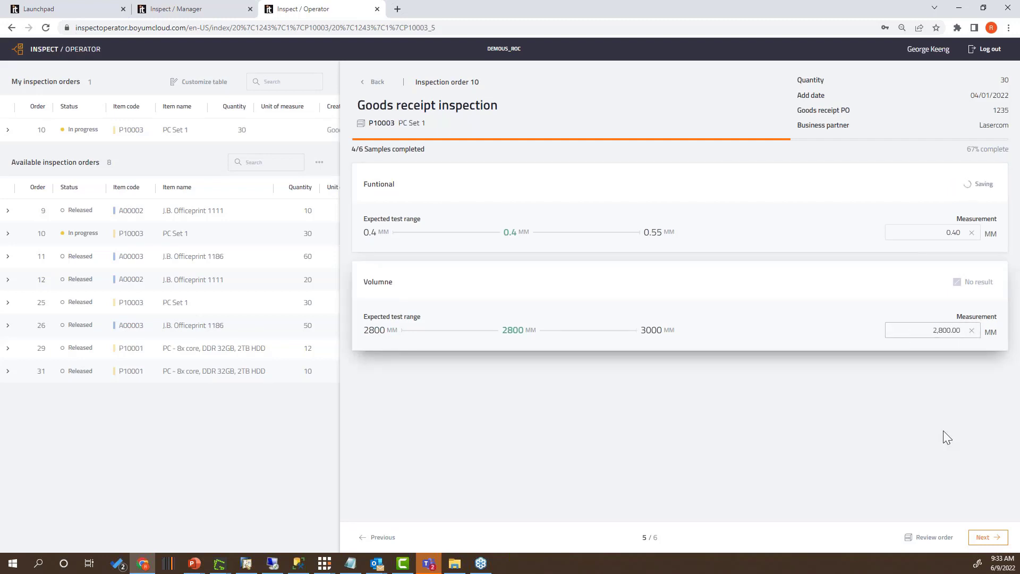
pyautogui.click(987, 537)
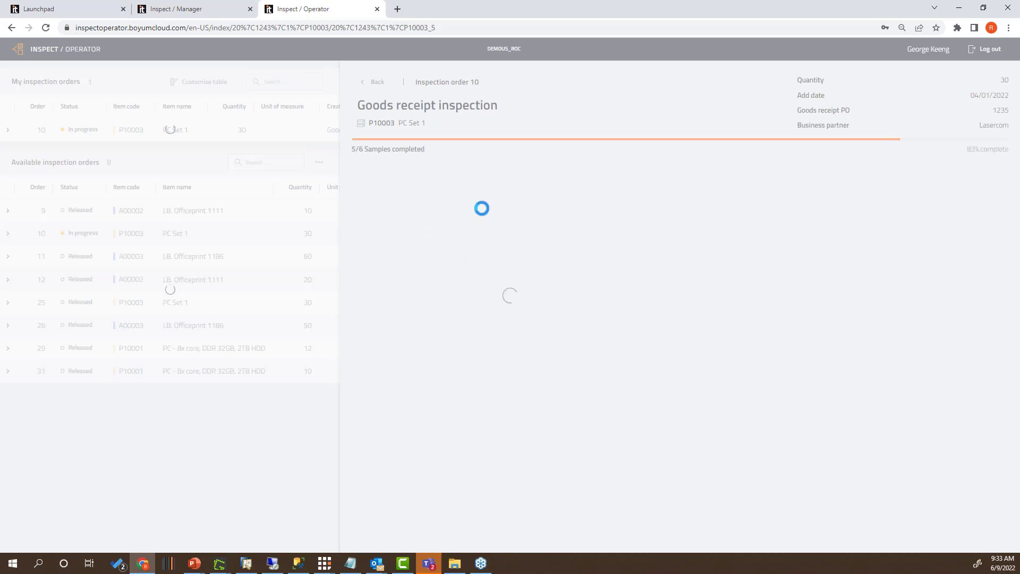
# - Reopen inspection order 10 in Inspect / Manager to check the results recorded for sample 5
pyautogui.click(215, 16)
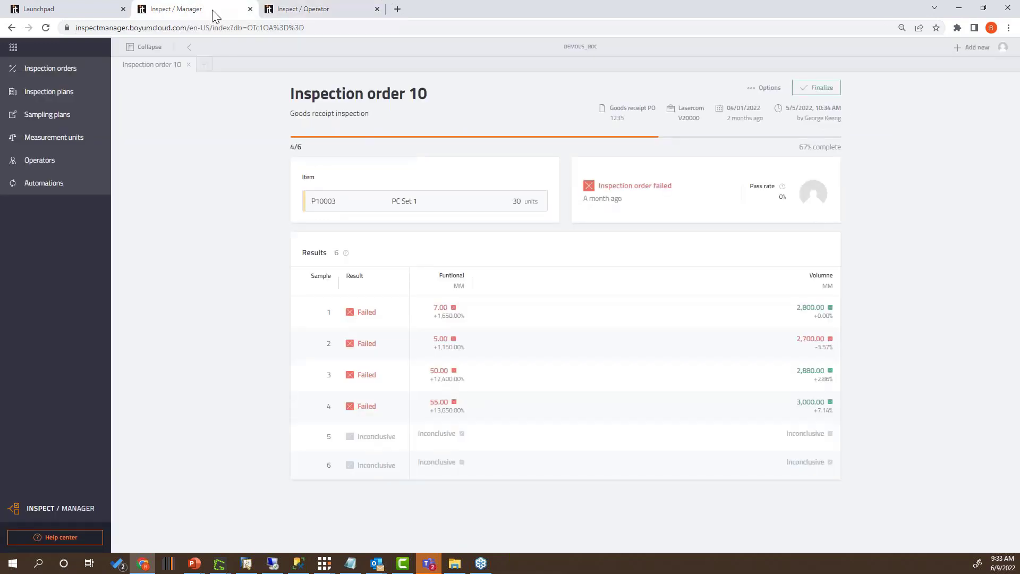
pyautogui.click(190, 48)
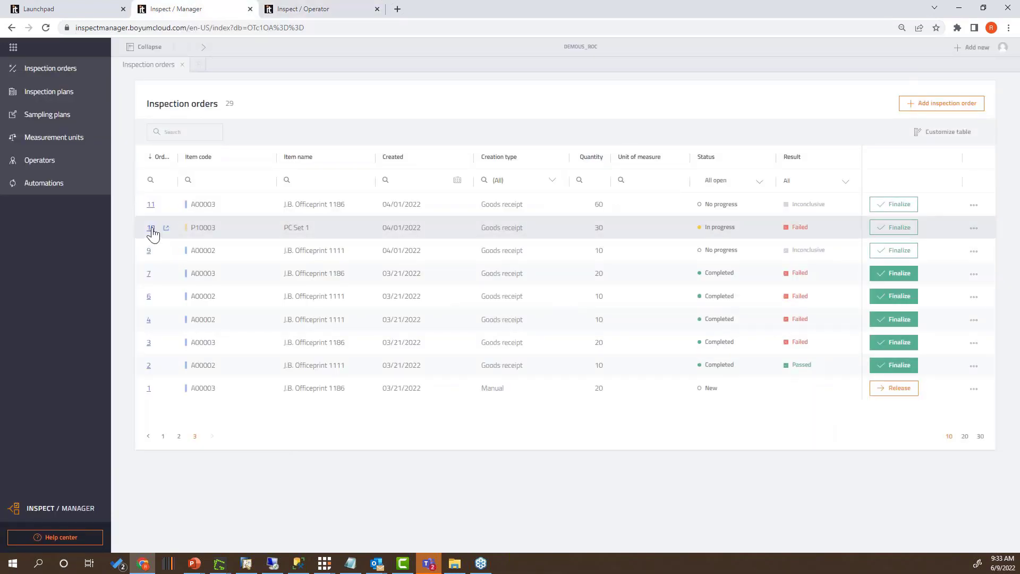
pyautogui.click(151, 229)
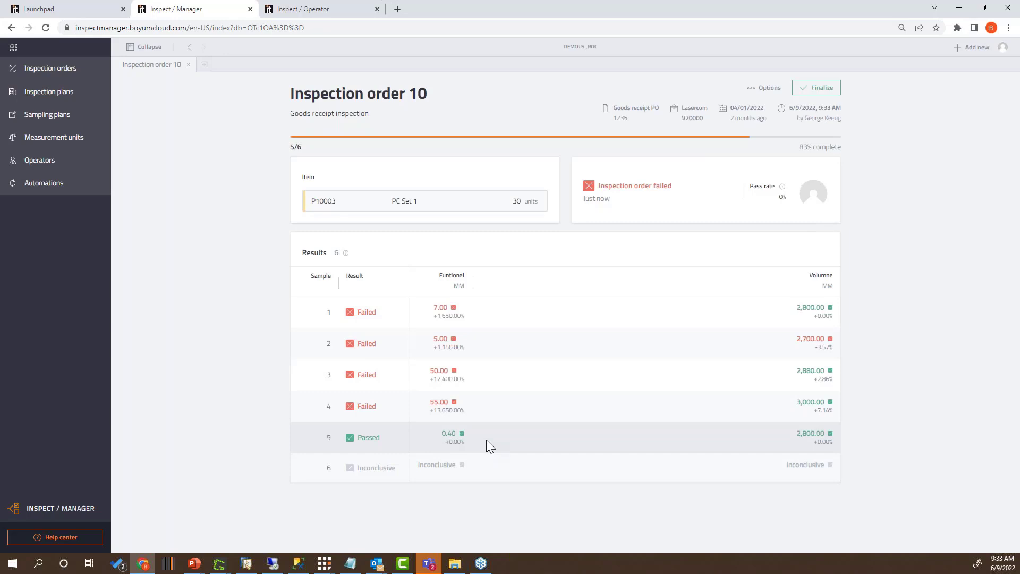
# - In Inspect / Operator, leave inspection order 10 and open the released inspection order 12 for J.B. Officeprint 1111
pyautogui.click(327, 10)
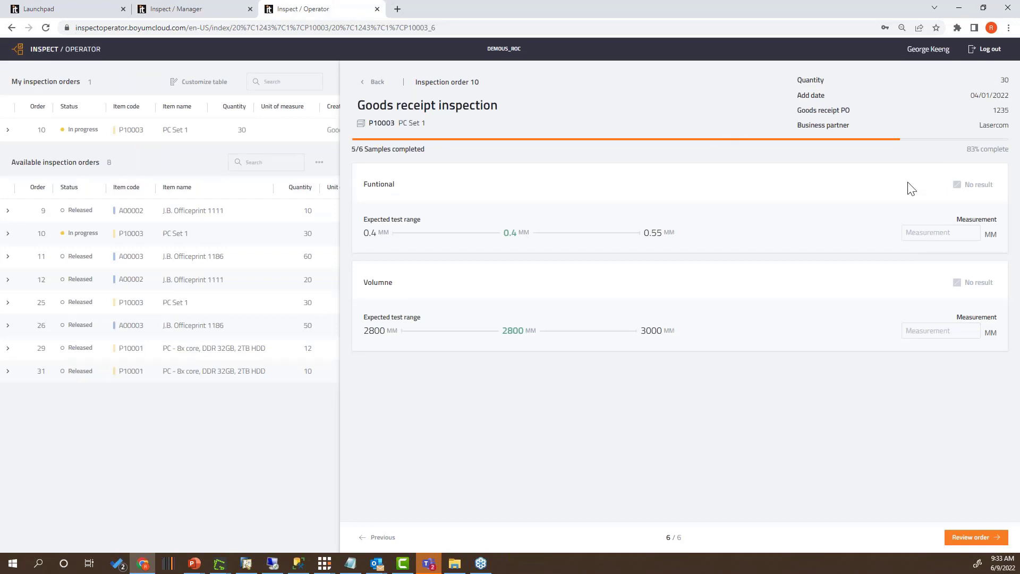
pyautogui.click(976, 235)
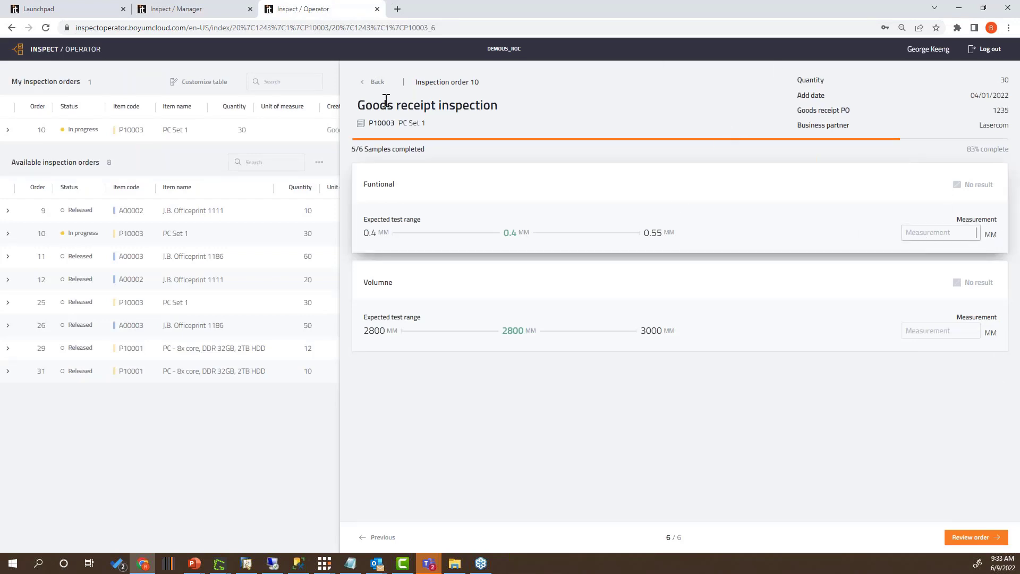
pyautogui.click(375, 82)
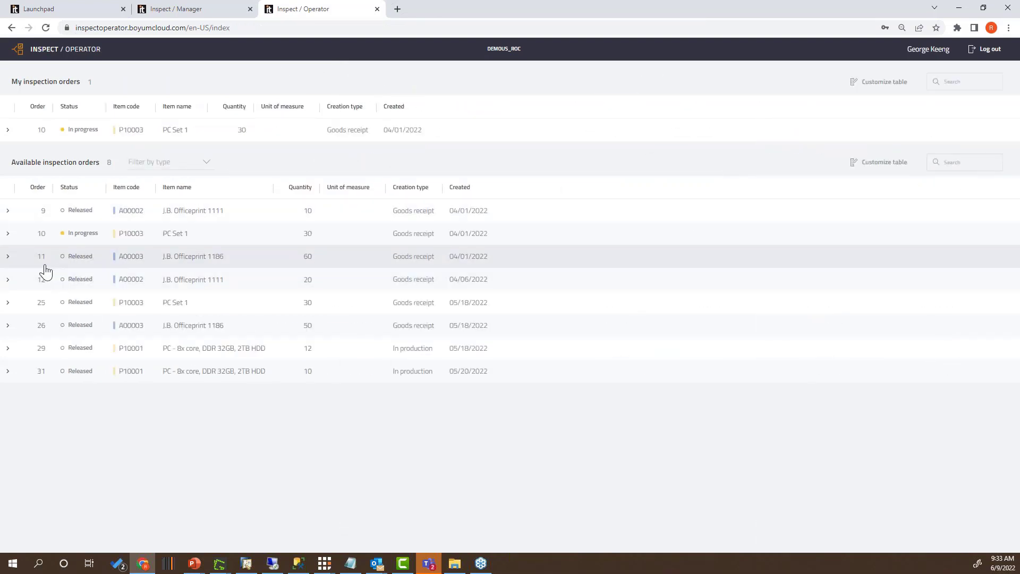
pyautogui.click(78, 285)
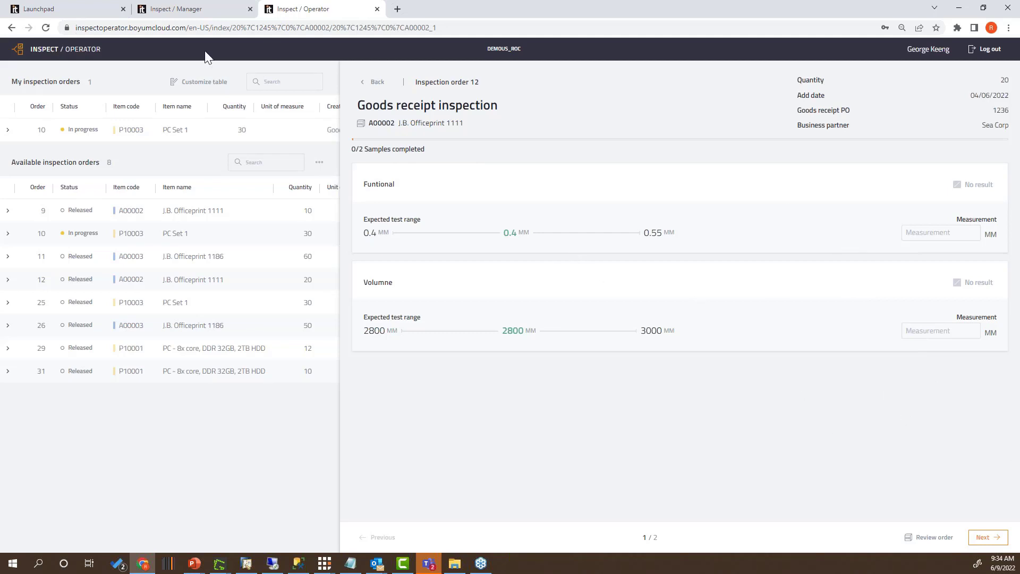
# - Review inspection order 10 and the orders list in Inspect / Manager, and go to the product launchpad
pyautogui.click(183, 9)
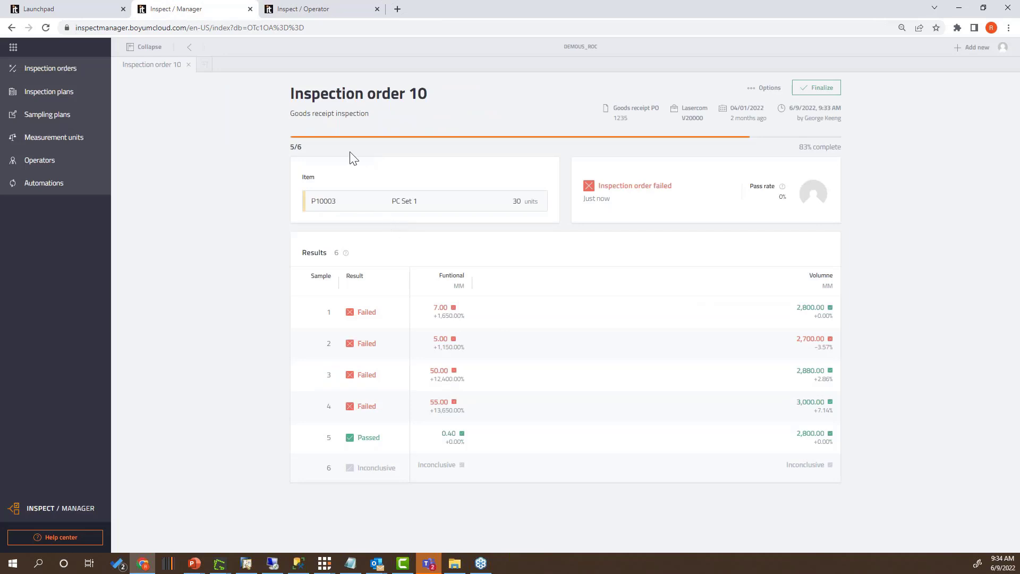
pyautogui.click(190, 50)
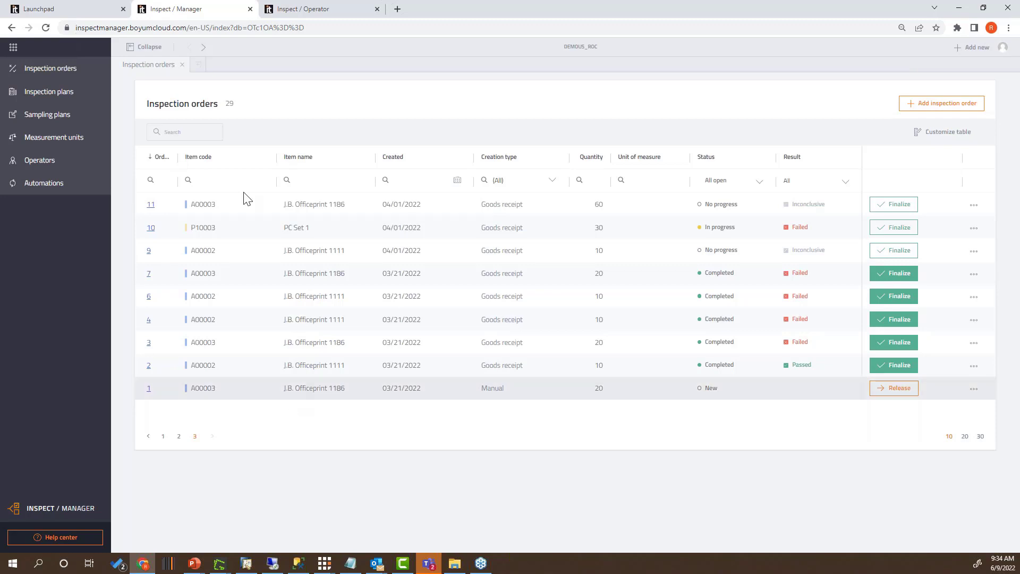
pyautogui.click(96, 11)
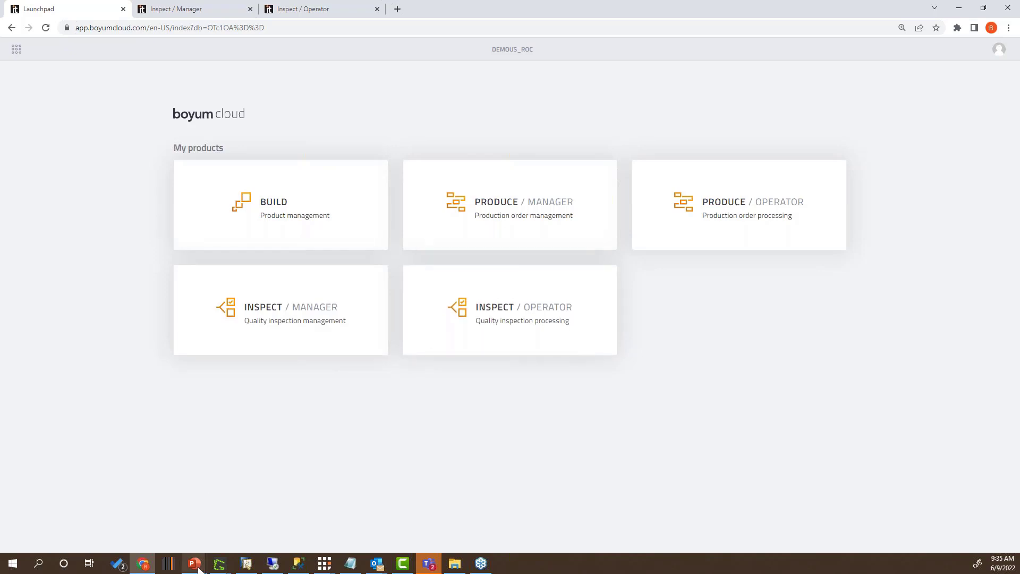
# - Switch to the PowerPoint slide show, advance from slide 11 to the contact slide, and return to the launchpad in Chrome
pyautogui.moveTo(198, 568)
pyautogui.click(309, 518)
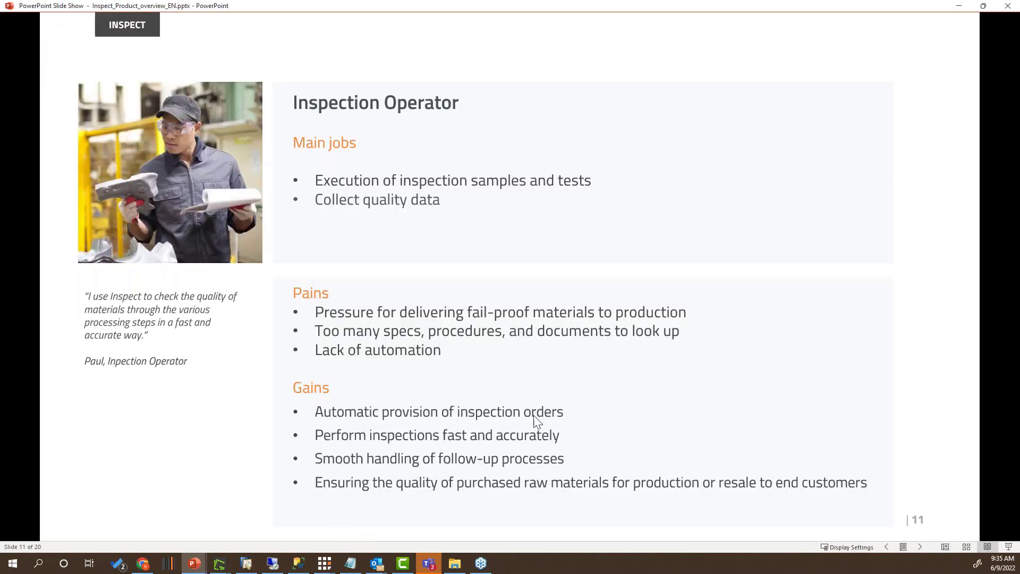
pyautogui.click(920, 547)
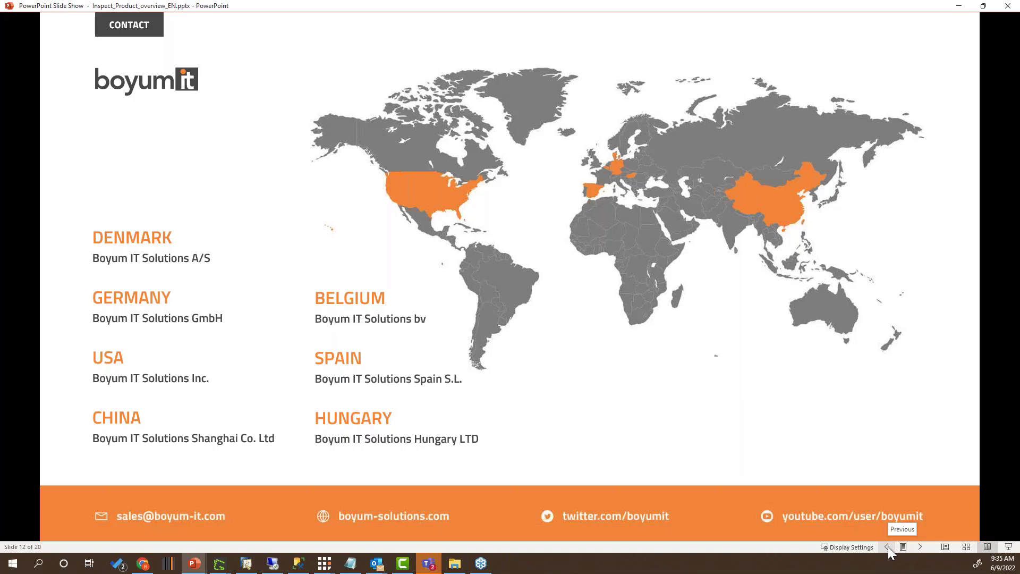
pyautogui.moveTo(145, 567)
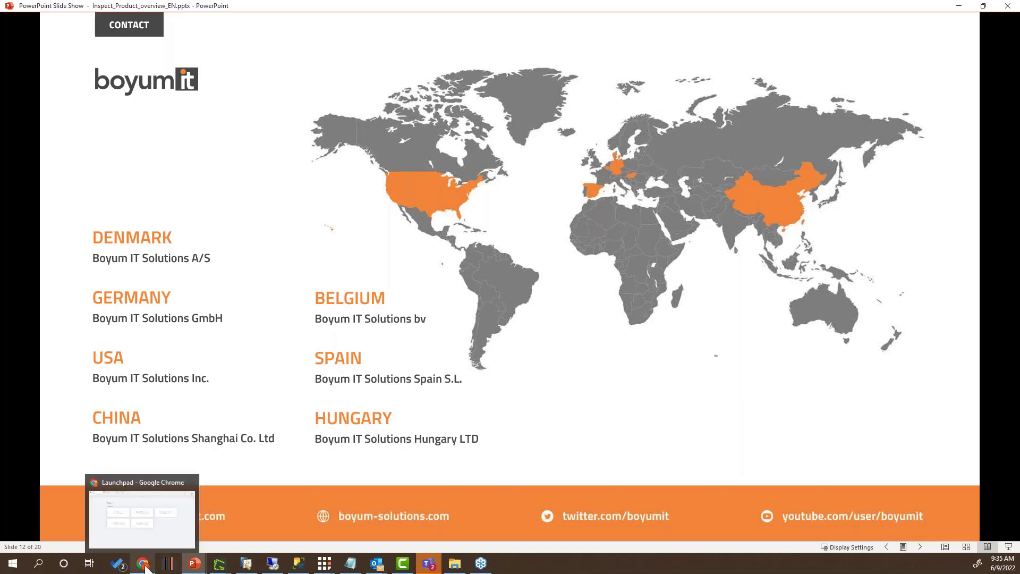
pyautogui.click(125, 529)
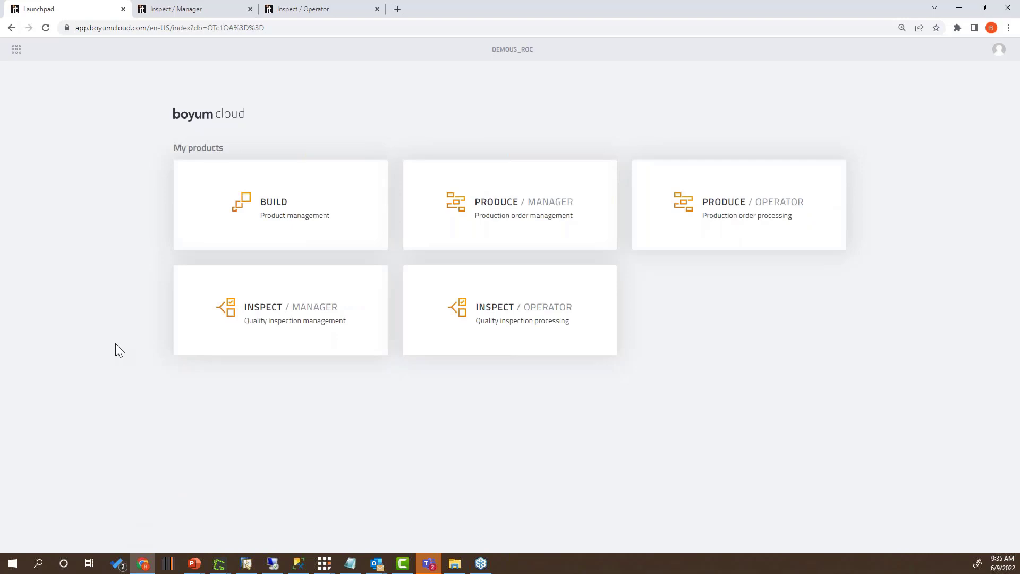